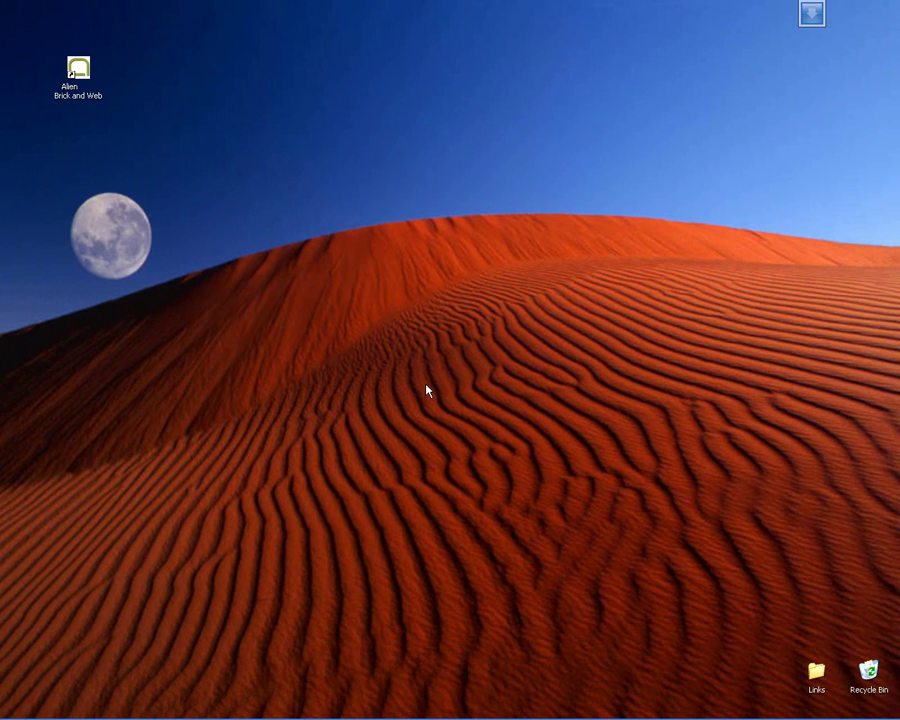
# Step: Start Alien Brick and Web Retailer and log in to the Product Manager with the Admin user and the account password
pyautogui.doubleClick(90, 90)
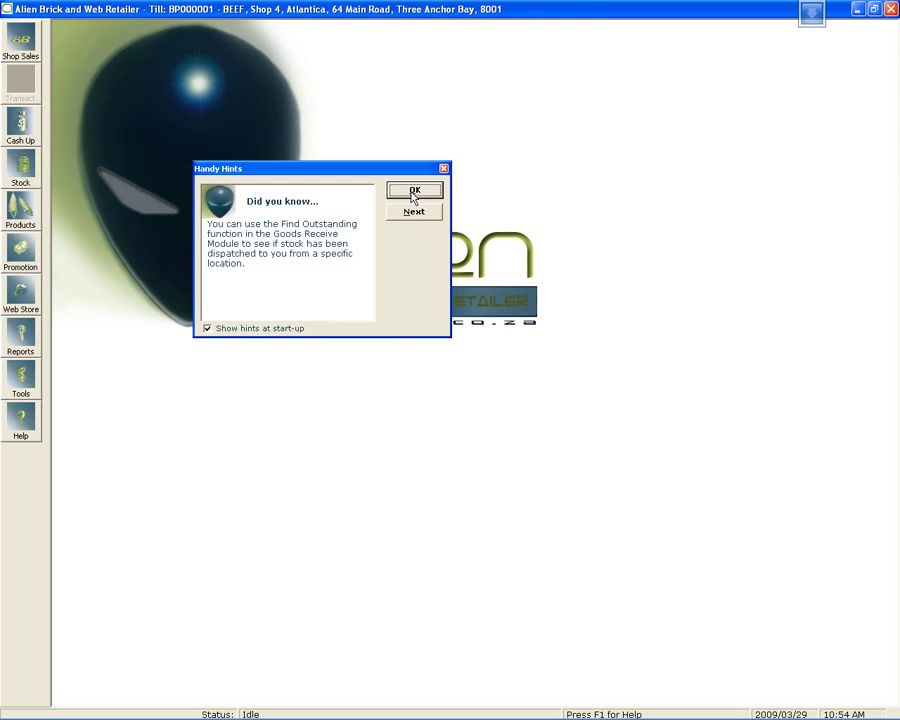
pyautogui.click(411, 192)
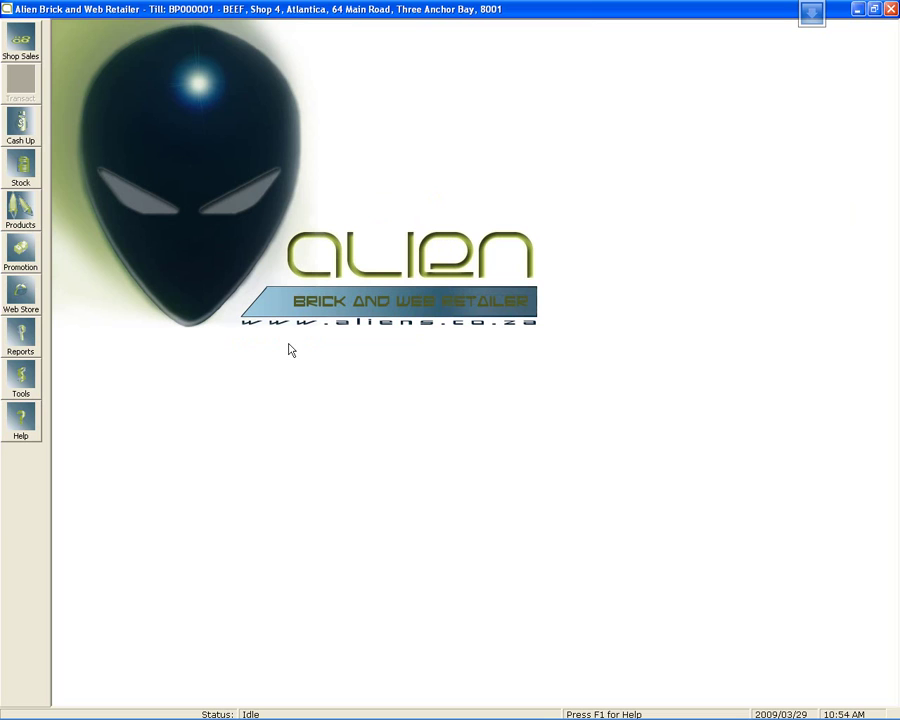
pyautogui.click(21, 210)
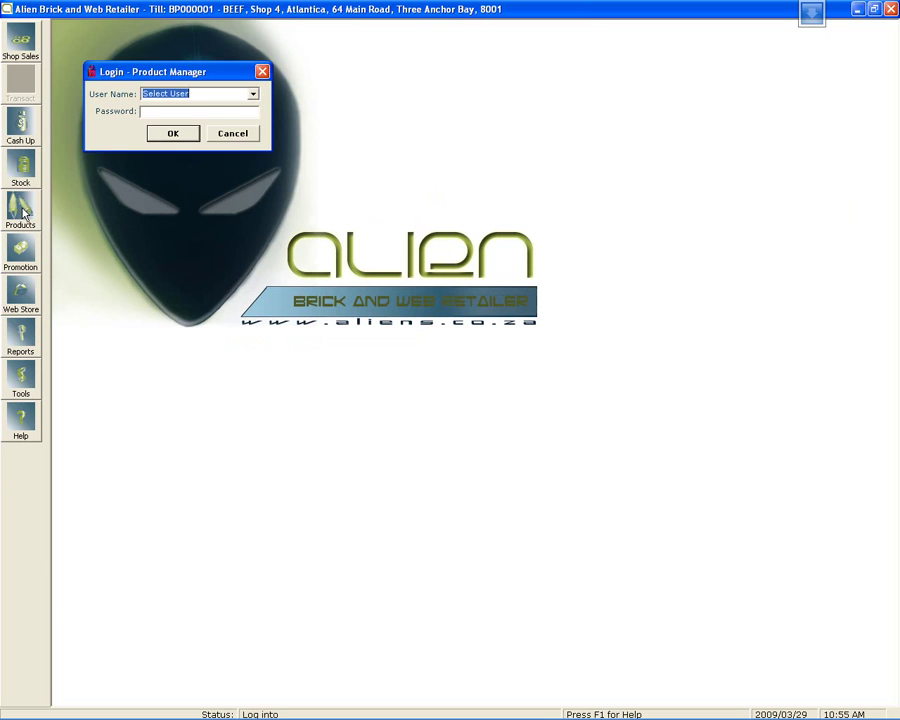
pyautogui.click(253, 93)
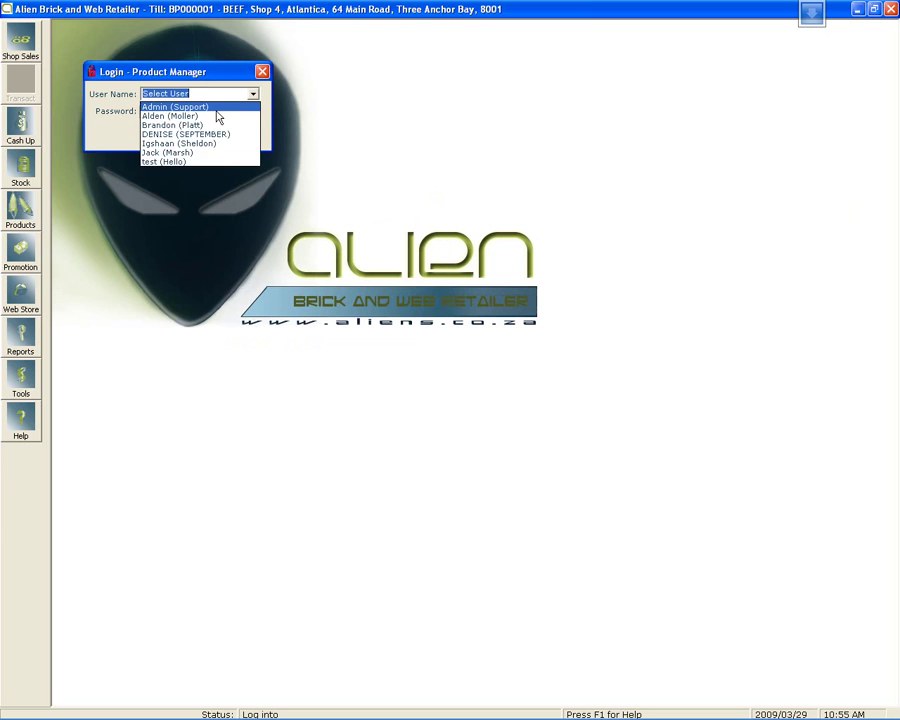
pyautogui.click(250, 105)
pyautogui.click(195, 112)
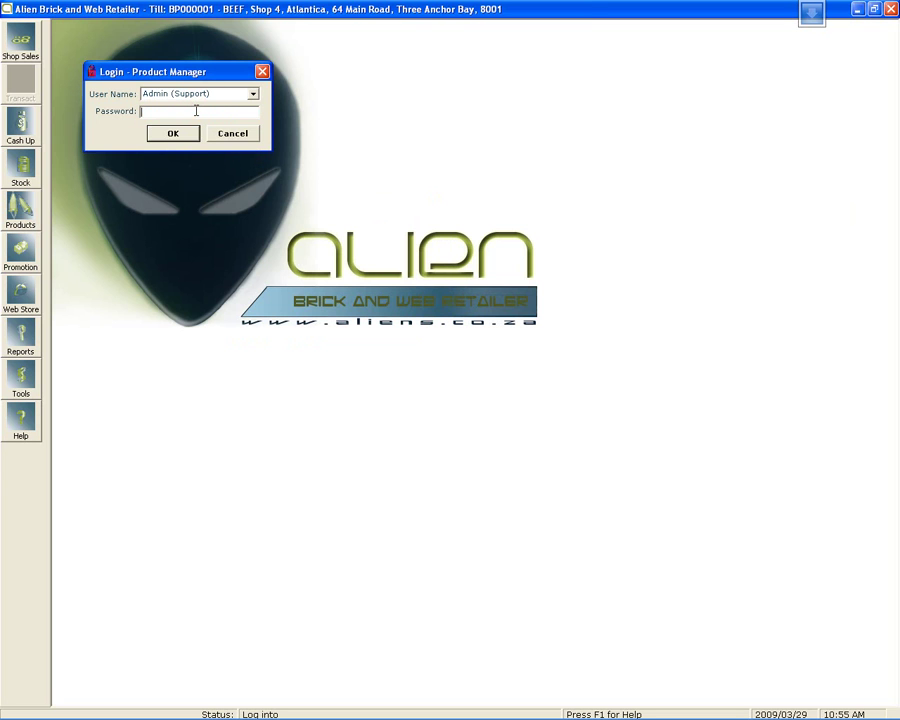
pyautogui.write('***')
pyautogui.press('BackSpace')
pyautogui.press('BackSpace')
pyautogui.press('BackSpace')
pyautogui.write('*****')
pyautogui.press('Return')
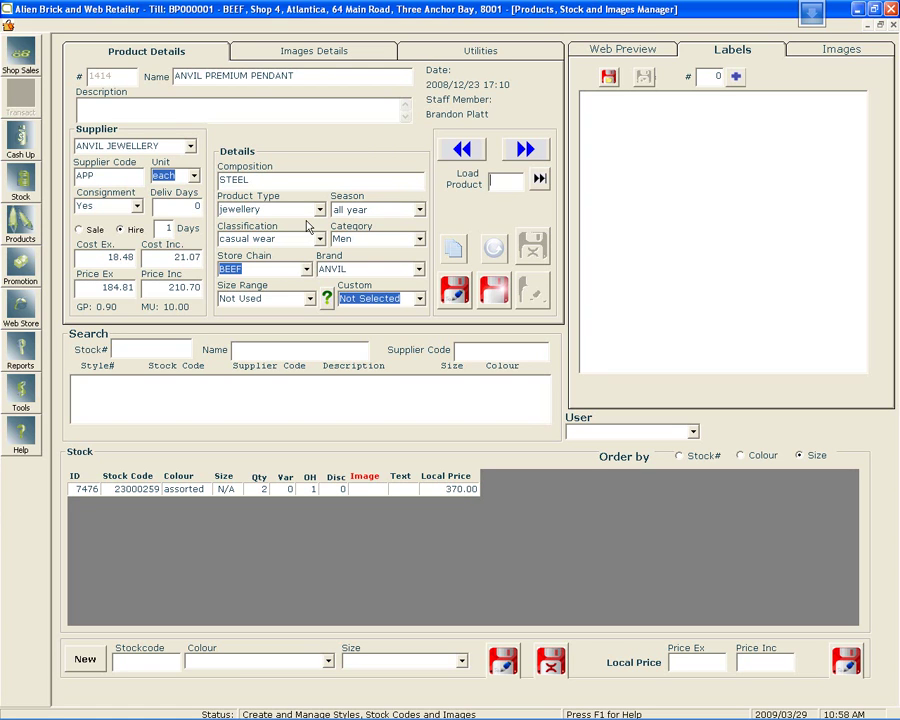
# Step: Browse back through the products to TRUE RELIGION JEAN and create a new product from it named New Jeans
pyautogui.click(462, 149)
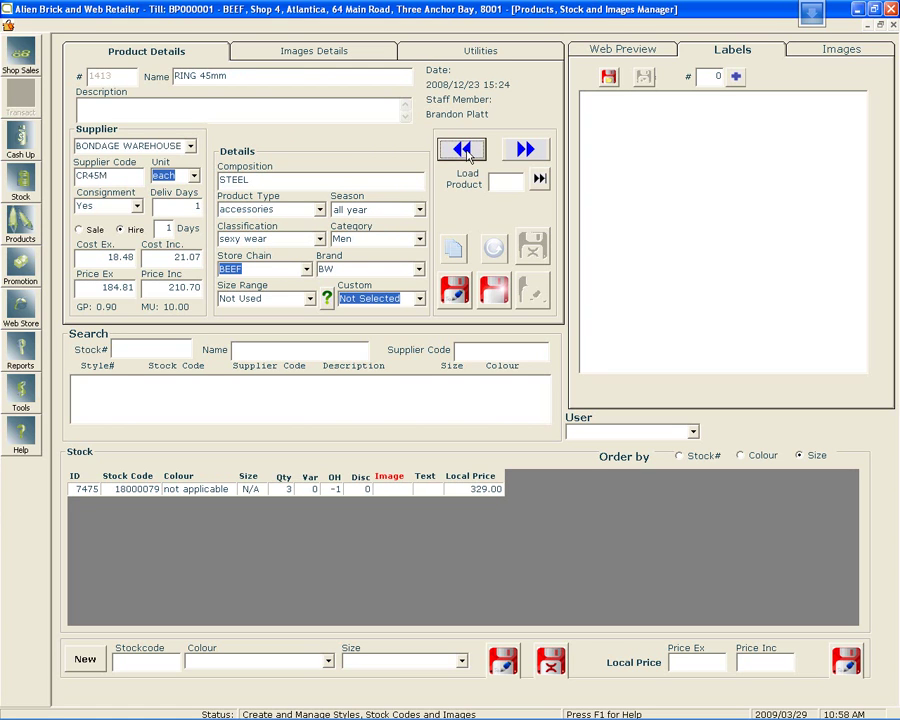
pyautogui.click(465, 153)
pyautogui.click(465, 153)
pyautogui.click(465, 153)
pyautogui.click(465, 153)
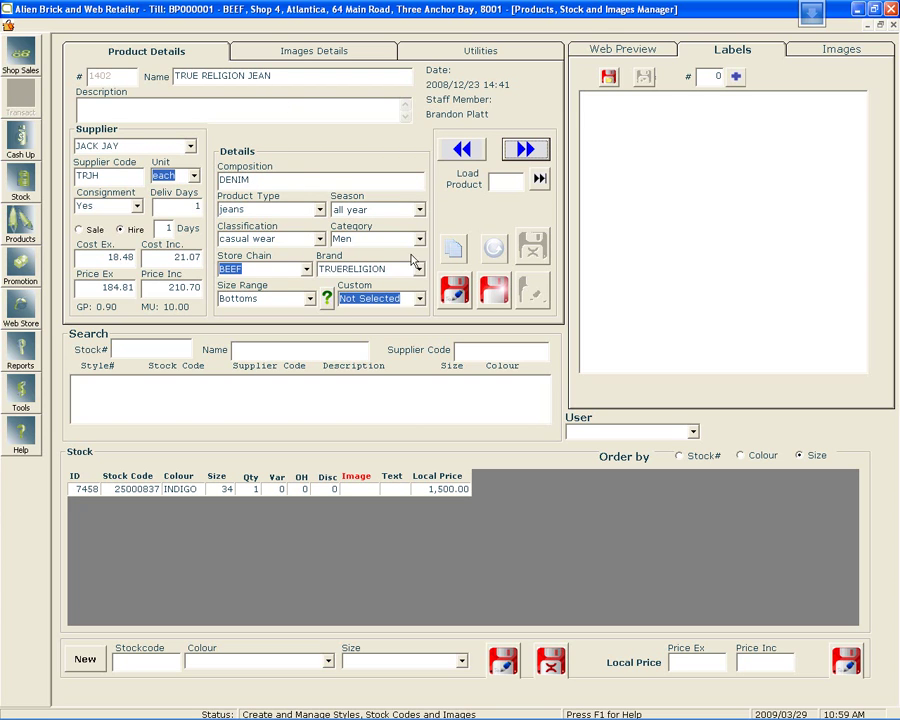
pyautogui.click(453, 250)
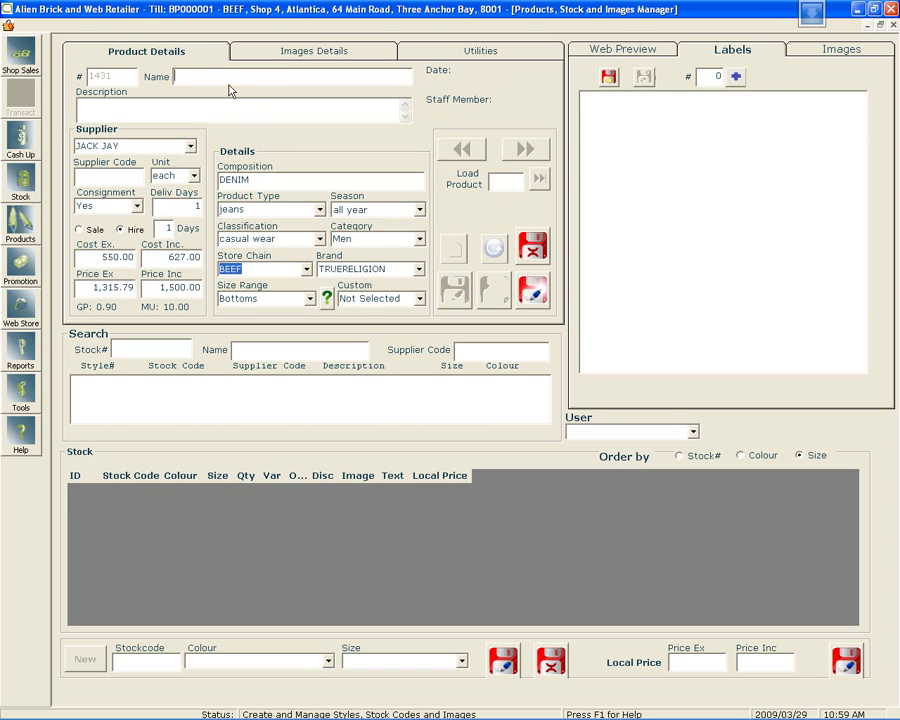
pyautogui.write('New Jeans')
# Step: Set the product's supplier to LDV, its supplier code to demo_code and consignment to No
pyautogui.click(191, 147)
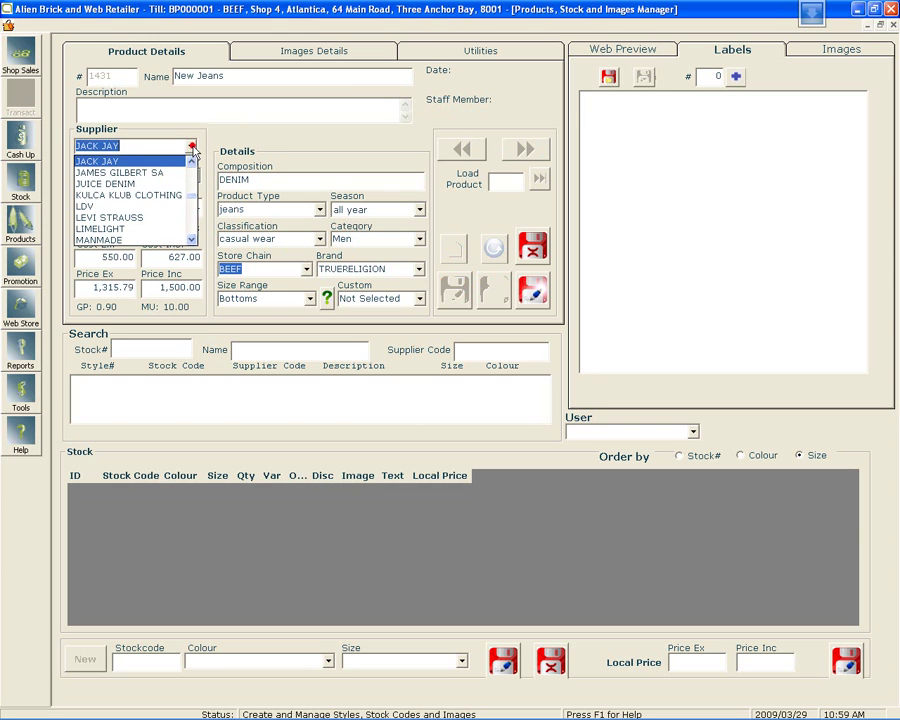
pyautogui.click(148, 207)
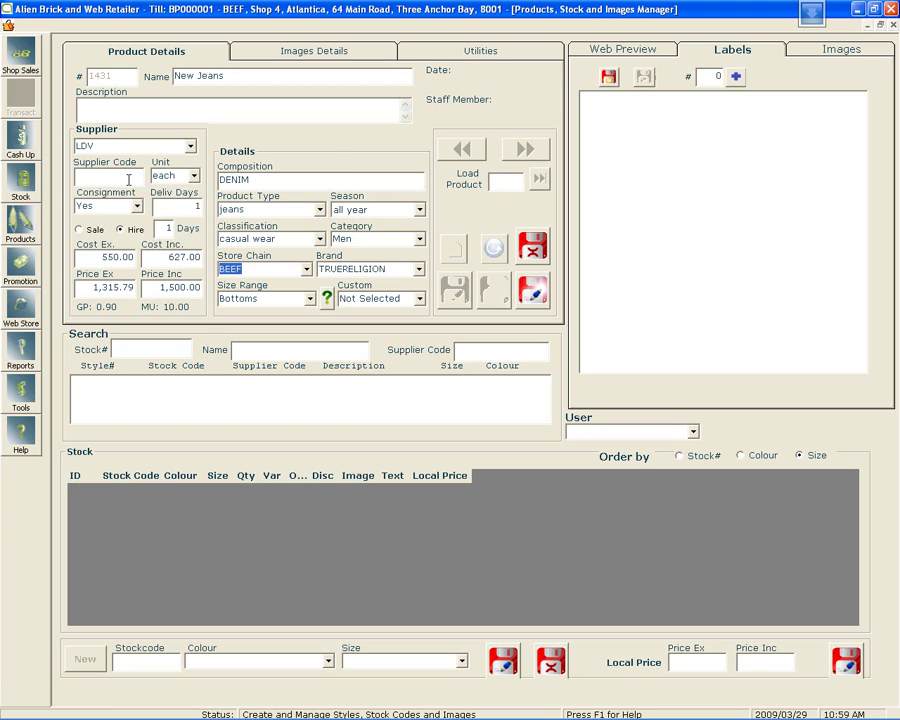
pyautogui.click(128, 180)
pyautogui.write('demo_code')
pyautogui.click(136, 206)
pyautogui.click(114, 234)
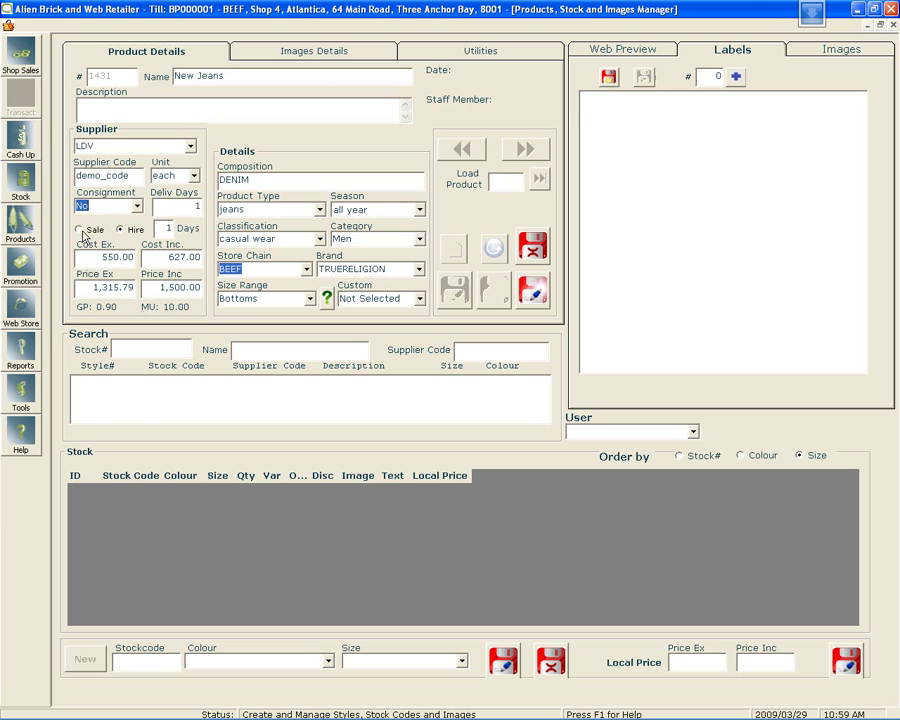
# Step: Make the product a Sale item with an inclusive cost of 250 and an inclusive price of 500
pyautogui.click(80, 230)
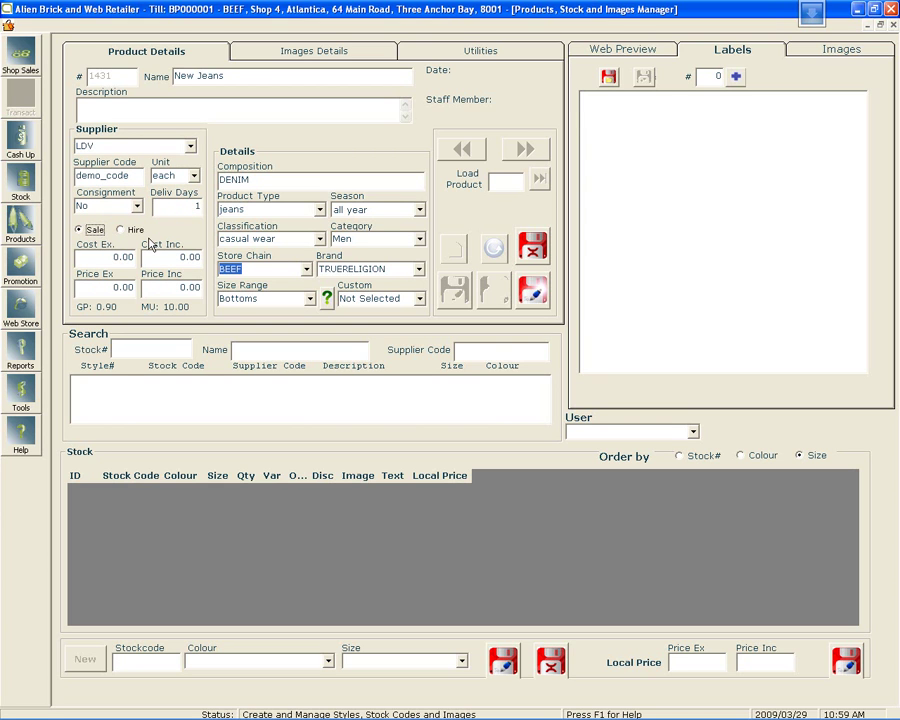
pyautogui.click(185, 257)
pyautogui.write('250')
pyautogui.click(190, 287)
pyautogui.write('500')
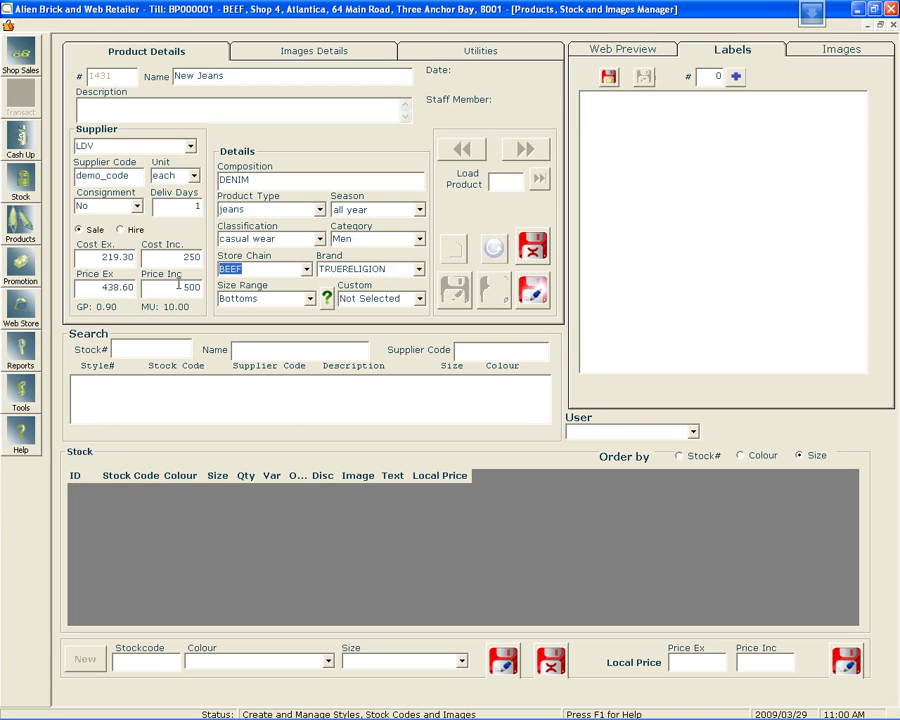
# Step: Review the composition, product type, season and classification fields of the new product
pyautogui.click(270, 181)
pyautogui.click(321, 214)
pyautogui.click(321, 214)
pyautogui.click(419, 211)
pyautogui.click(420, 210)
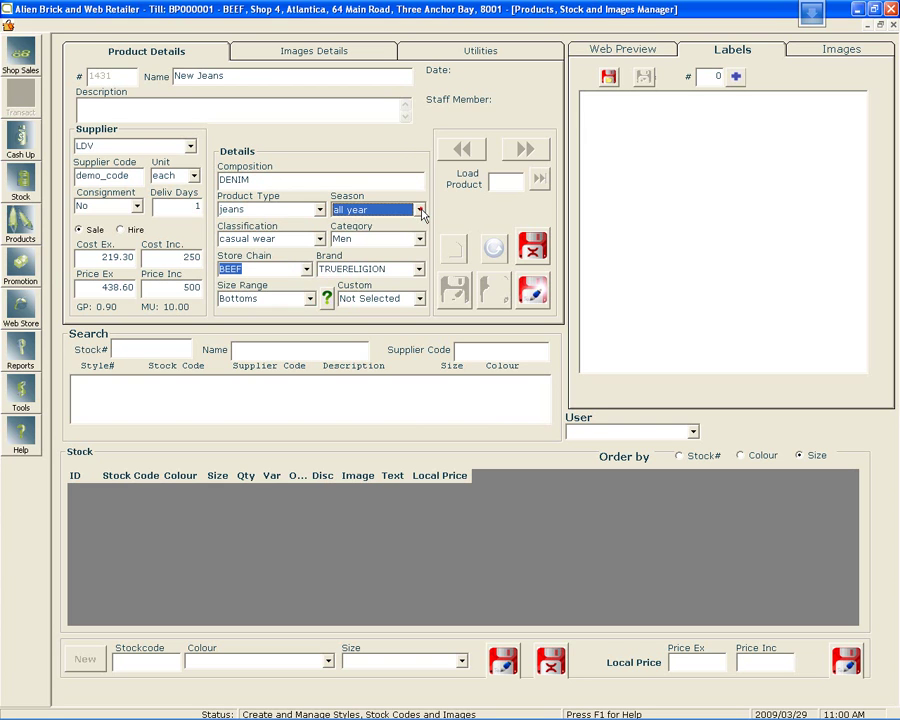
pyautogui.click(320, 239)
pyautogui.click(321, 242)
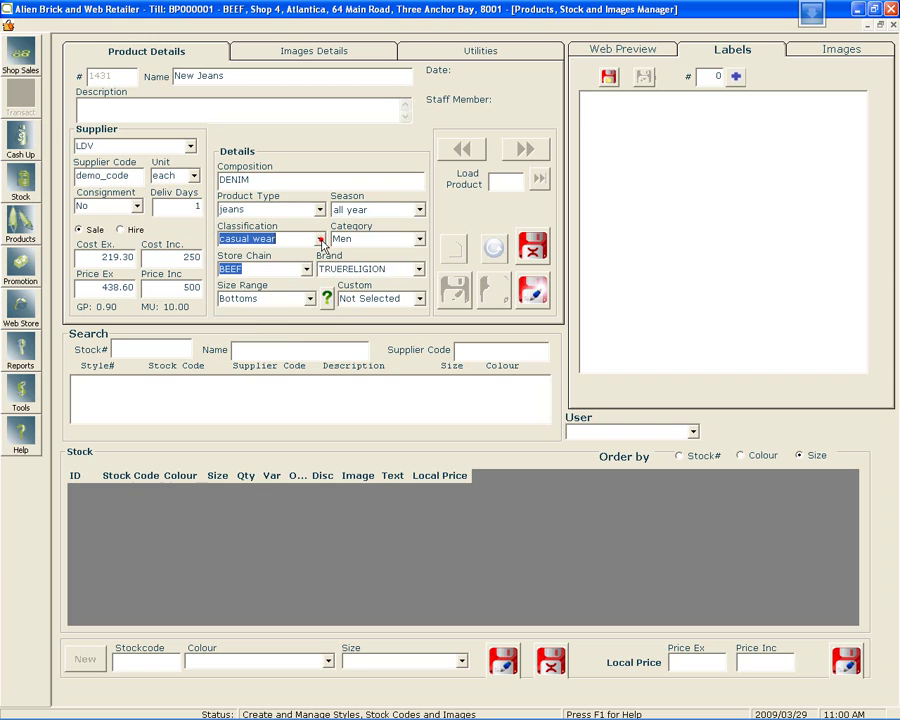
# Step: Set the new product's category to Unisex
pyautogui.click(421, 243)
pyautogui.click(421, 243)
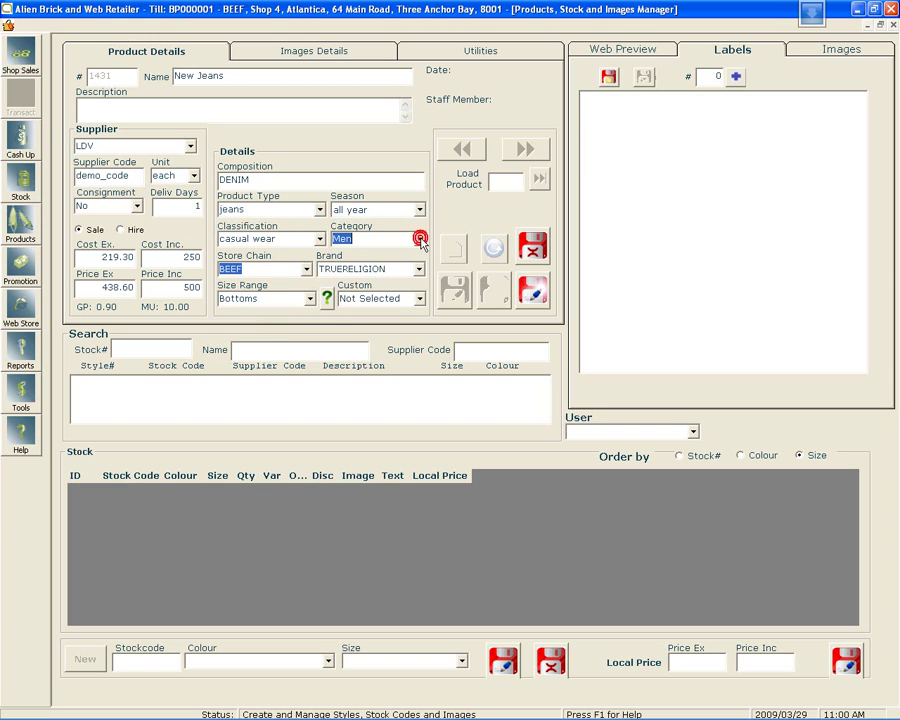
pyautogui.click(421, 243)
pyautogui.click(421, 241)
pyautogui.click(420, 239)
pyautogui.click(372, 278)
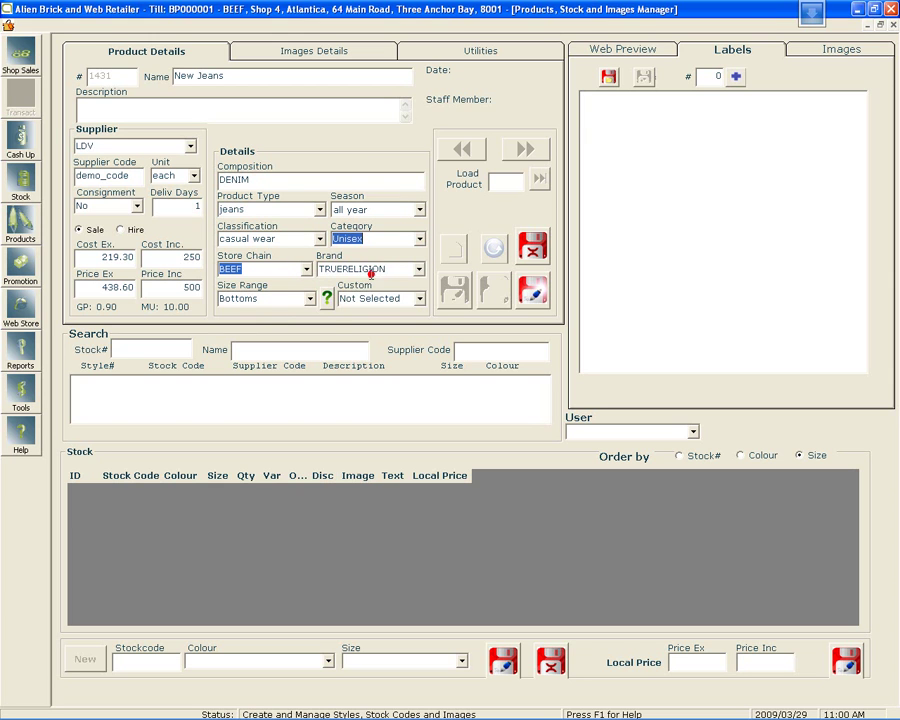
# Step: Check the store chain, set the brand to WEIRD WILLY, and consult the size range reference chart
pyautogui.click(306, 270)
pyautogui.click(306, 271)
pyautogui.click(420, 270)
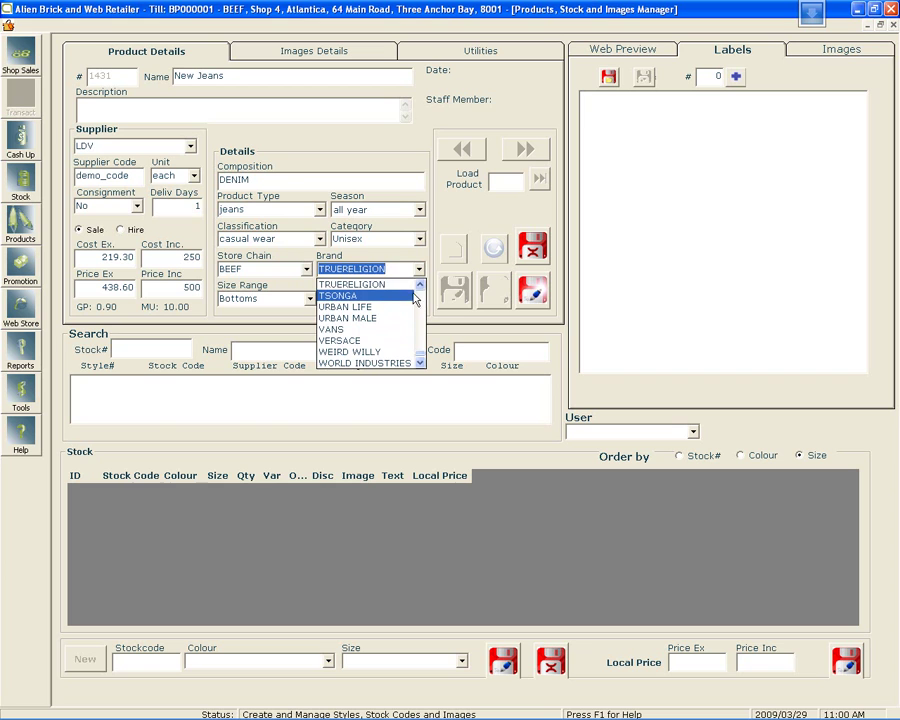
pyautogui.click(408, 351)
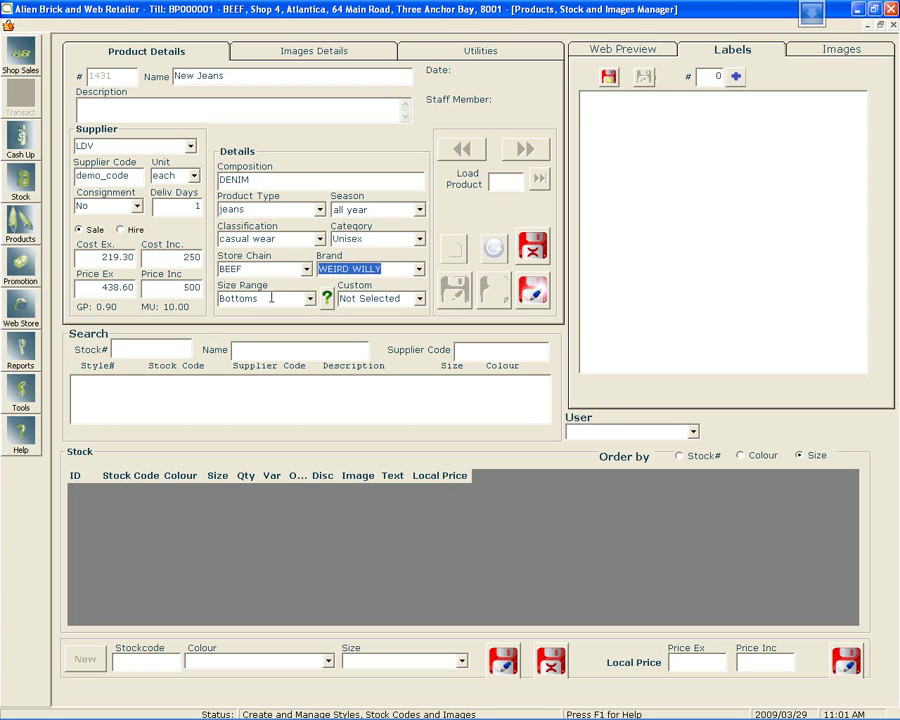
pyautogui.click(327, 300)
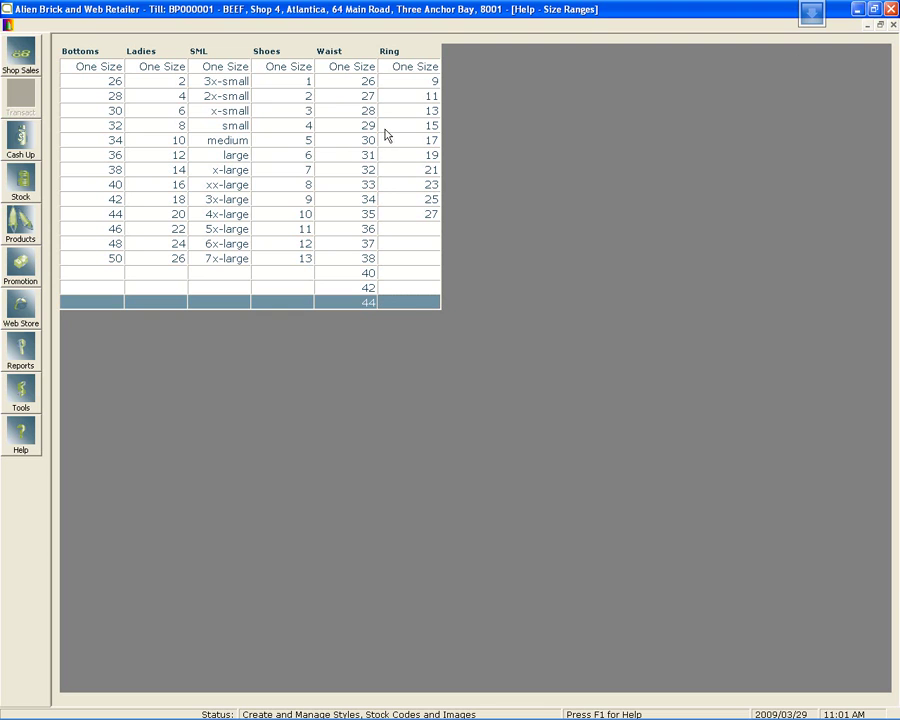
pyautogui.click(894, 26)
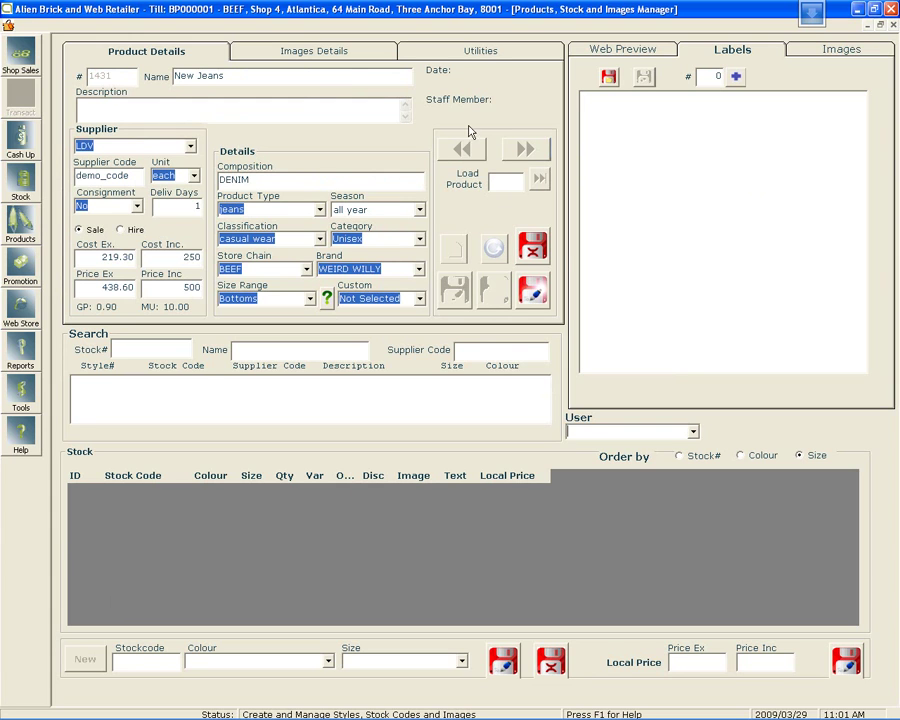
# Step: Save the new product, choosing a staff member as the responsible user
pyautogui.click(537, 296)
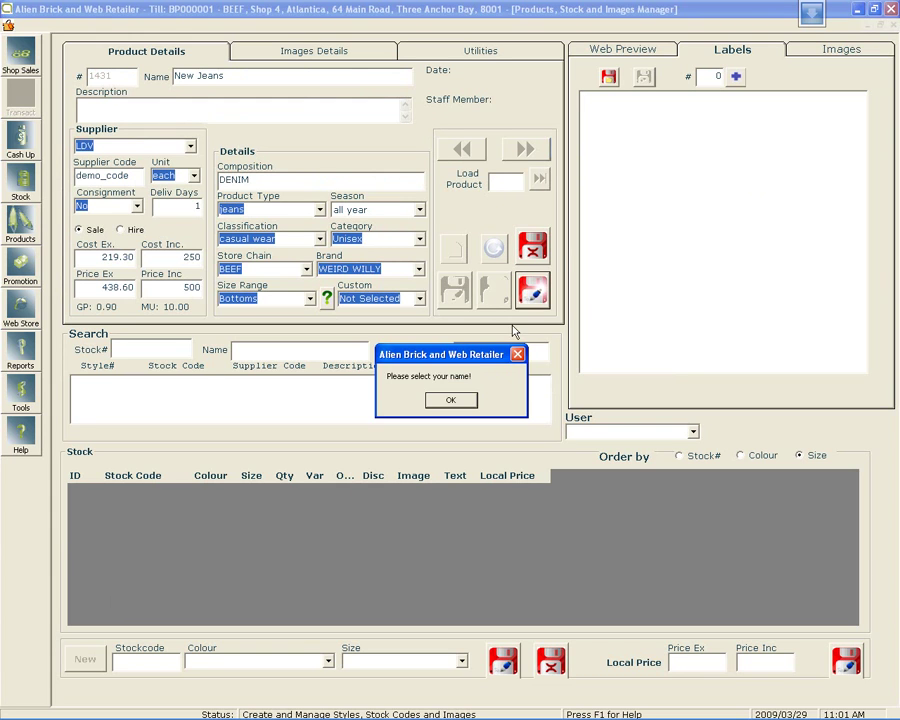
pyautogui.click(450, 403)
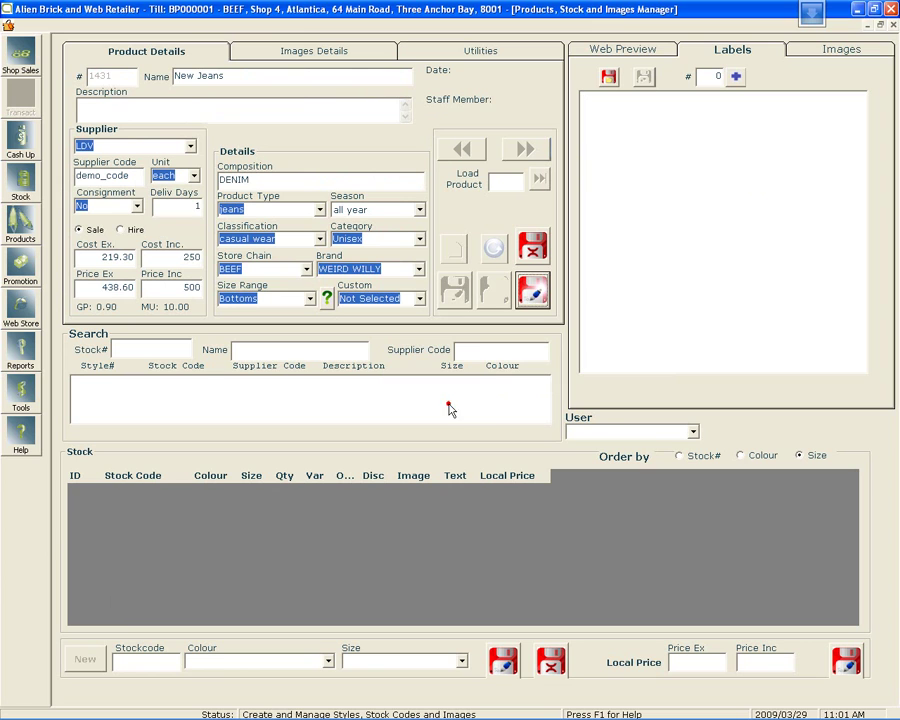
pyautogui.click(690, 431)
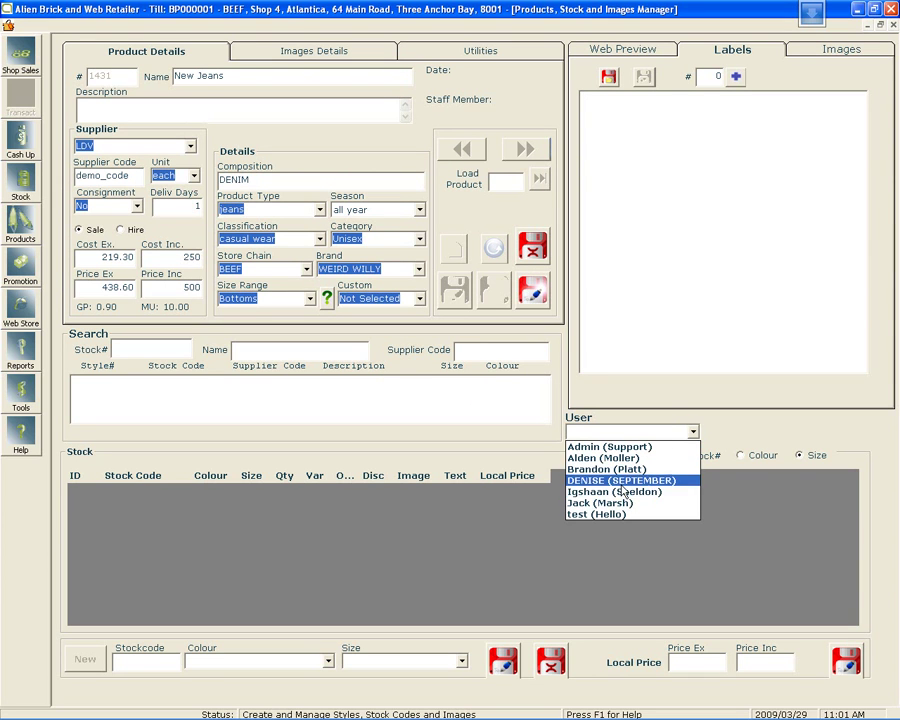
pyautogui.click(620, 480)
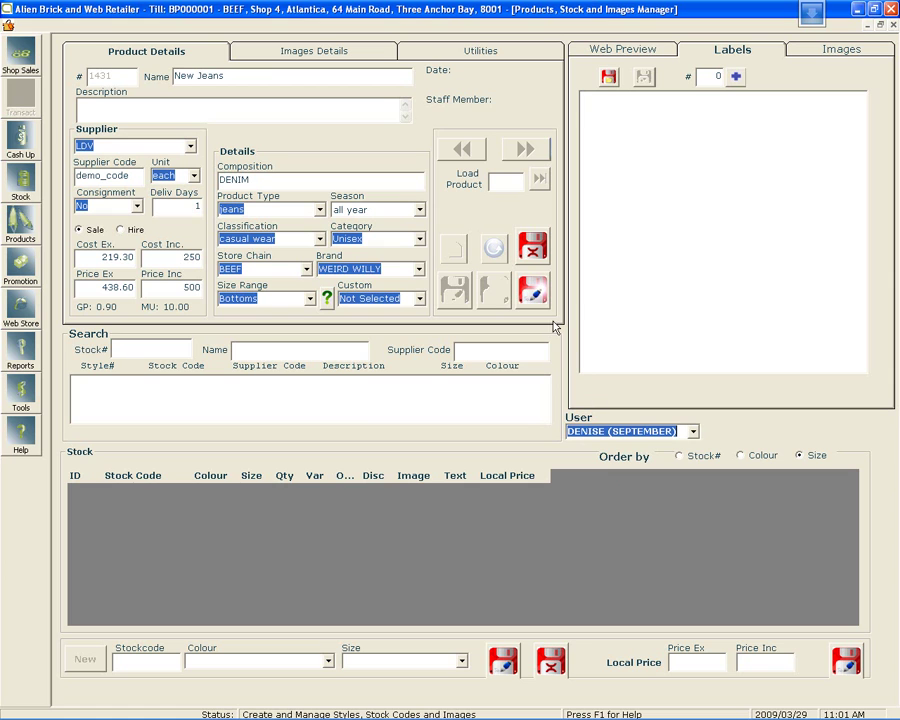
pyautogui.click(533, 290)
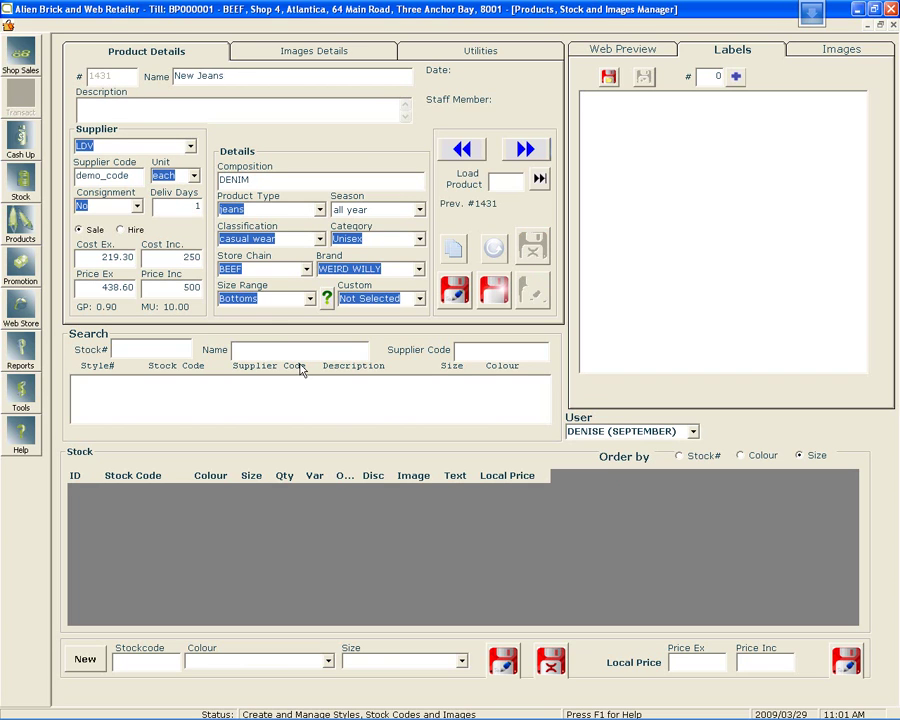
# Step: Add and save a new stock item for New Jeans in colour black (monochrome), size 30
pyautogui.click(85, 660)
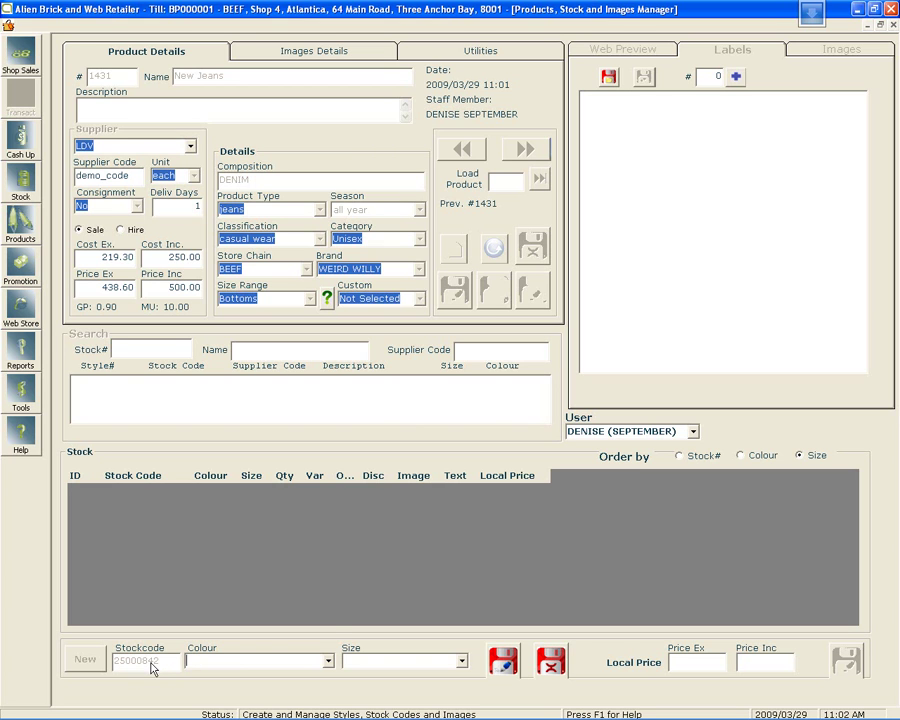
pyautogui.click(329, 662)
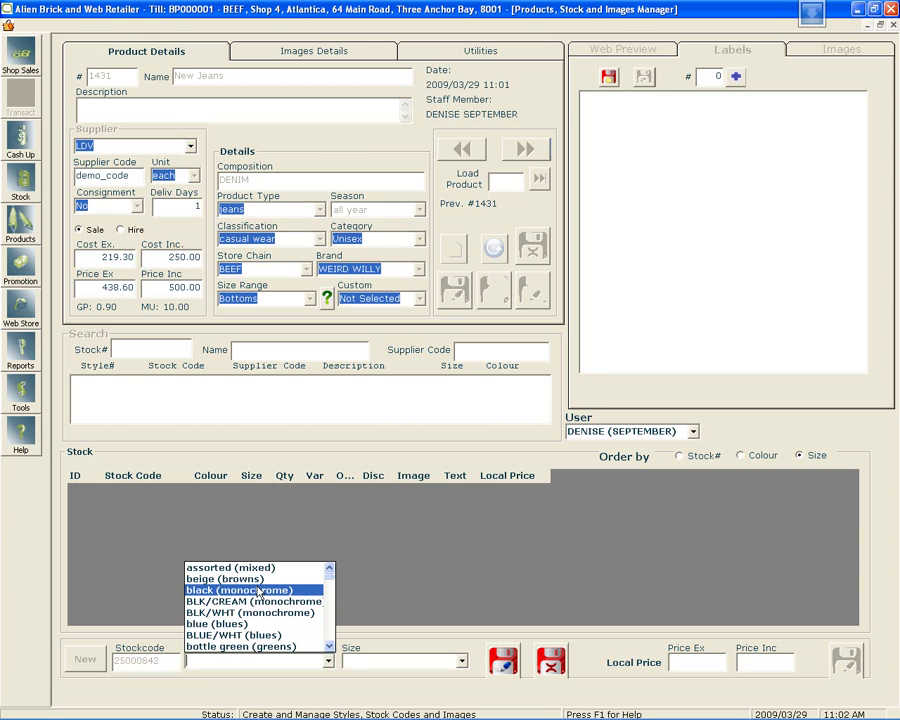
pyautogui.click(257, 591)
pyautogui.click(461, 662)
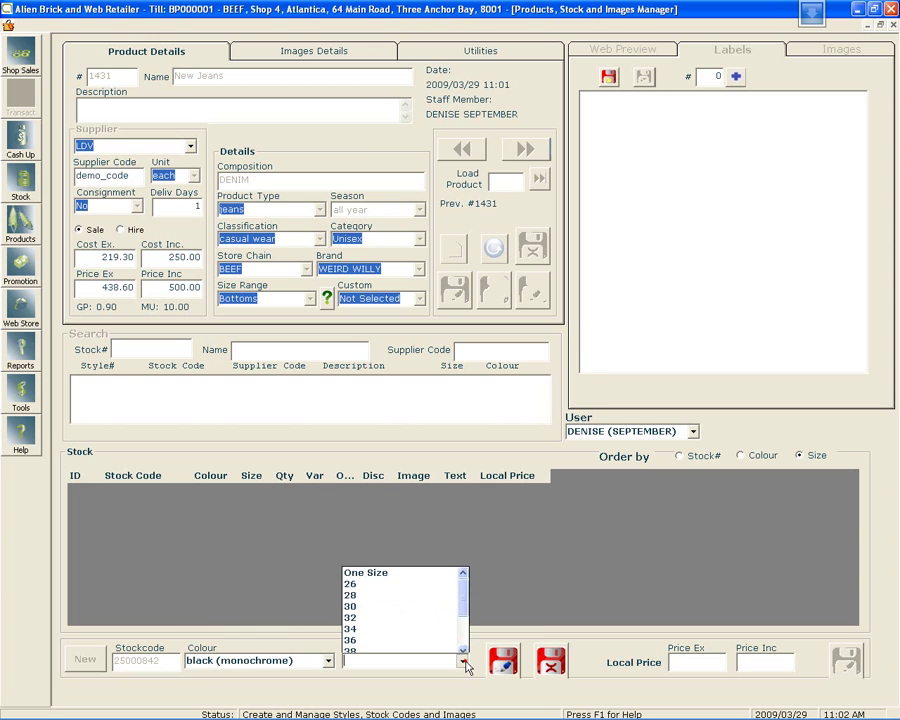
pyautogui.click(372, 601)
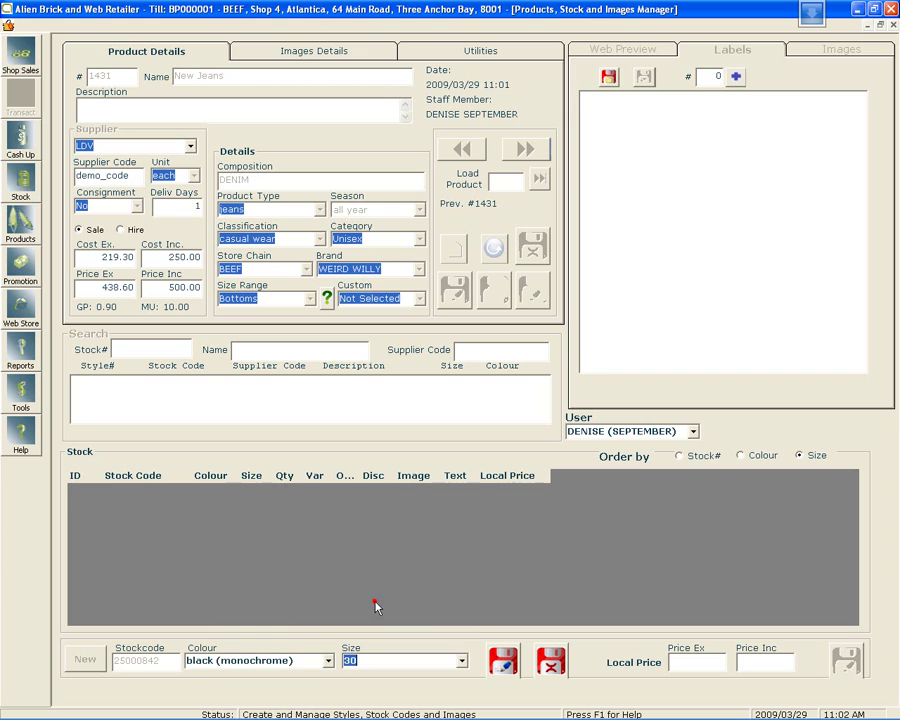
pyautogui.click(503, 660)
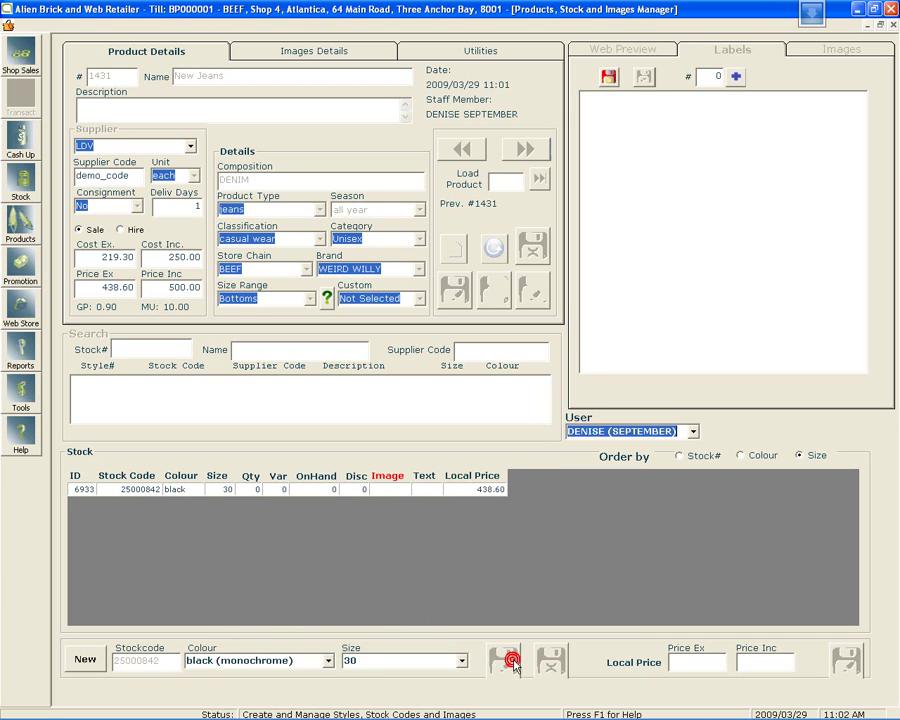
# Step: Add and save a second black (monochrome) stock item for New Jeans in size 32
pyautogui.click(85, 660)
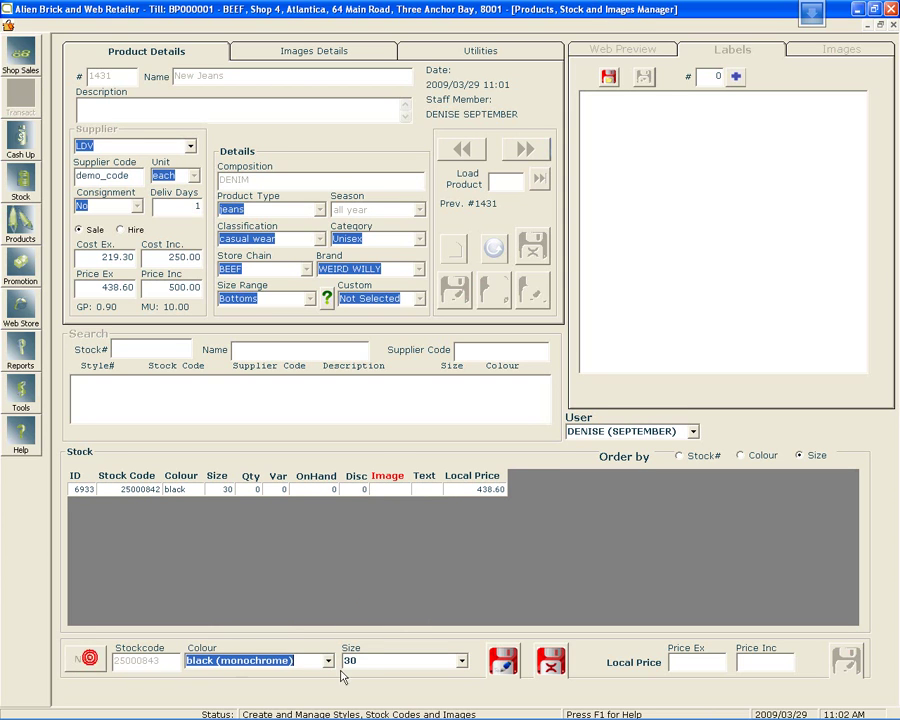
pyautogui.click(464, 662)
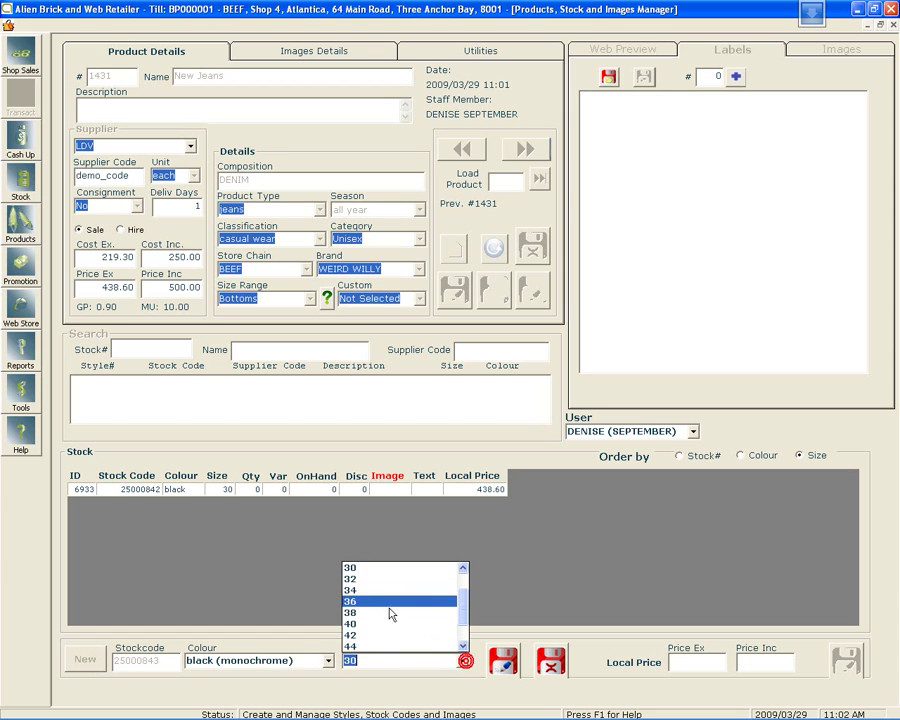
pyautogui.click(364, 580)
pyautogui.click(503, 660)
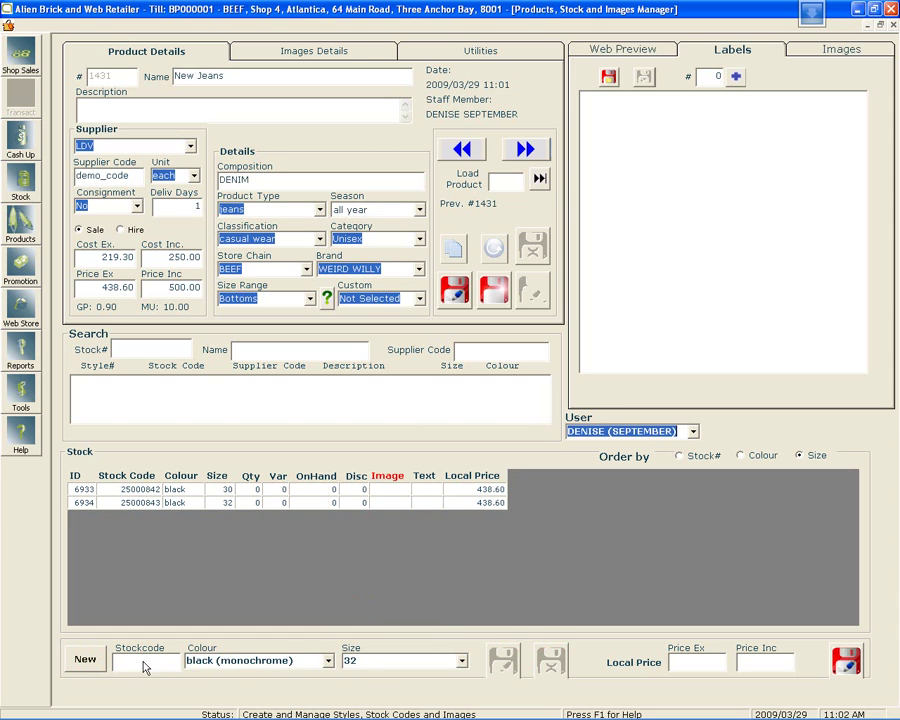
# Step: Add and save a black (monochrome) stock item for New Jeans in size 34
pyautogui.click(86, 662)
pyautogui.click(463, 661)
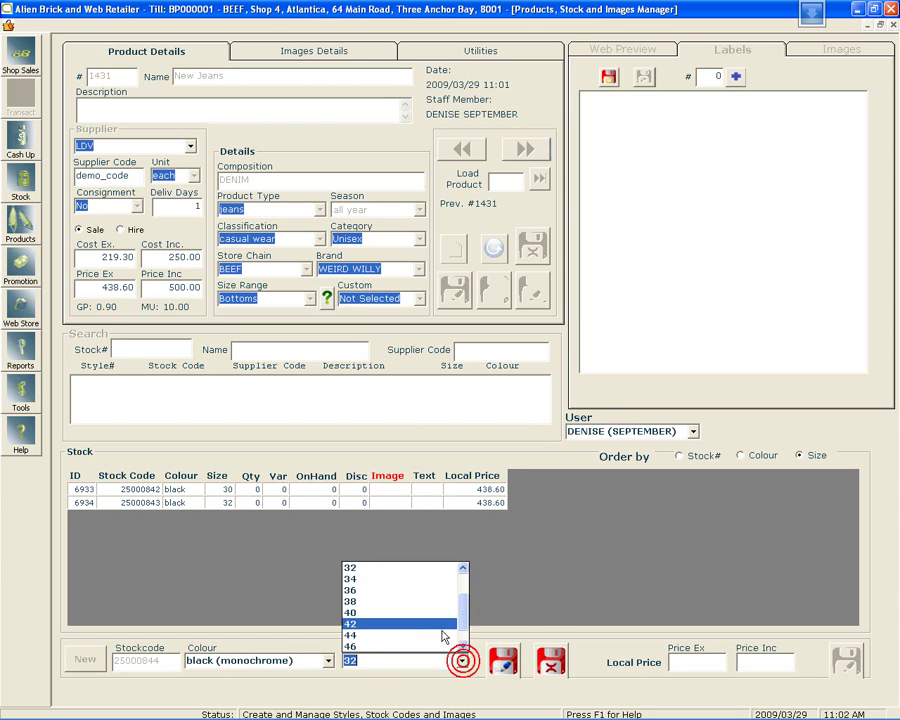
pyautogui.click(395, 580)
pyautogui.click(503, 660)
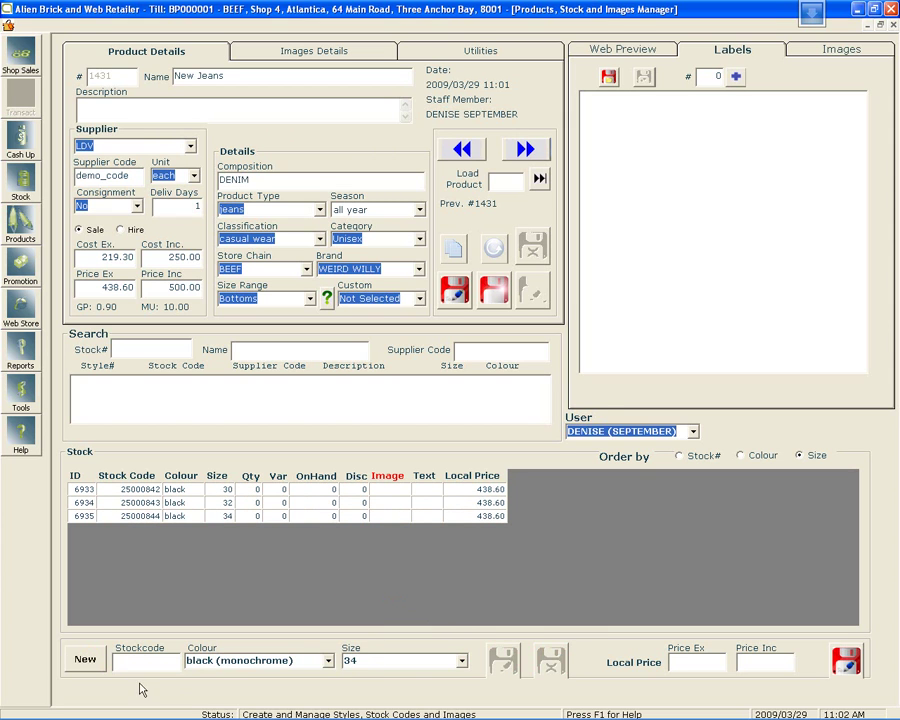
# Step: Add and save another black (monochrome) stock item for New Jeans in size 36
pyautogui.click(85, 659)
pyautogui.click(462, 662)
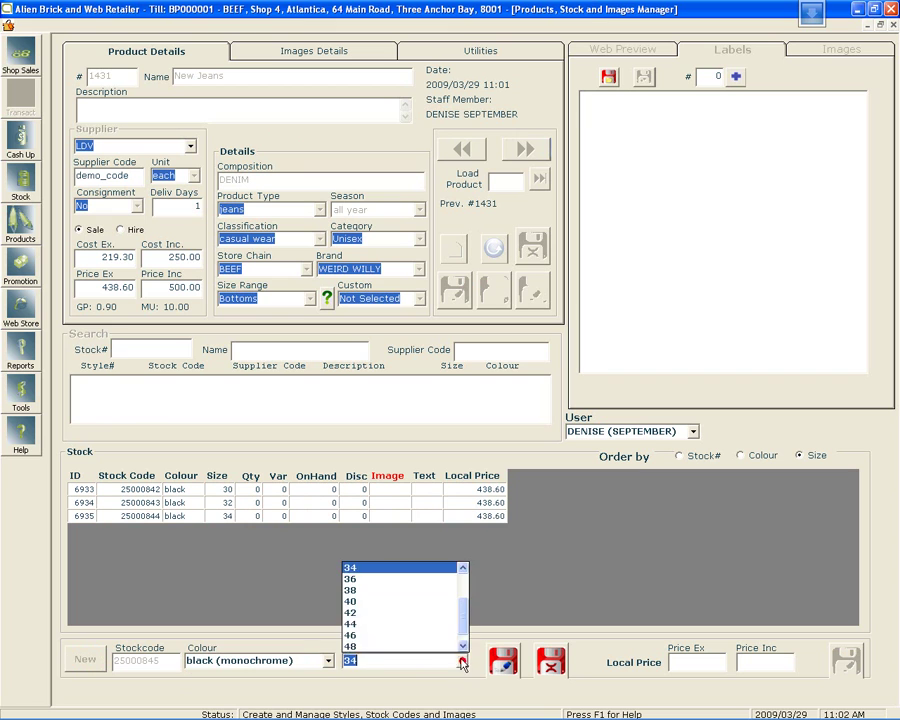
pyautogui.click(360, 580)
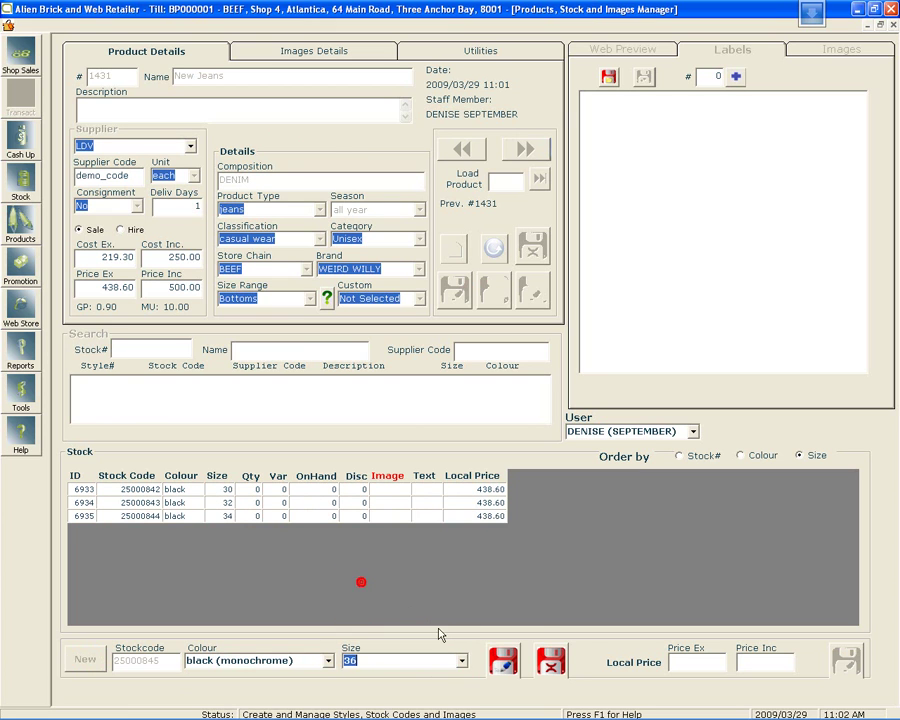
pyautogui.click(503, 661)
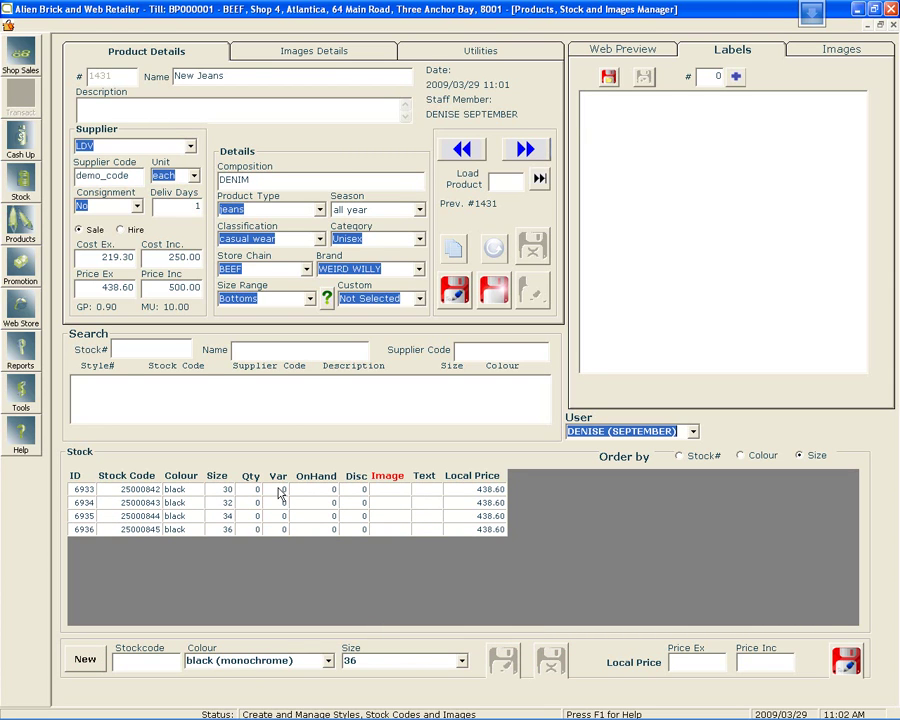
# Step: Add 5 labels for each of the four black New Jeans stock items to the label list and set the first label to 4
pyautogui.moveTo(281, 493); pyautogui.dragTo(285, 530)
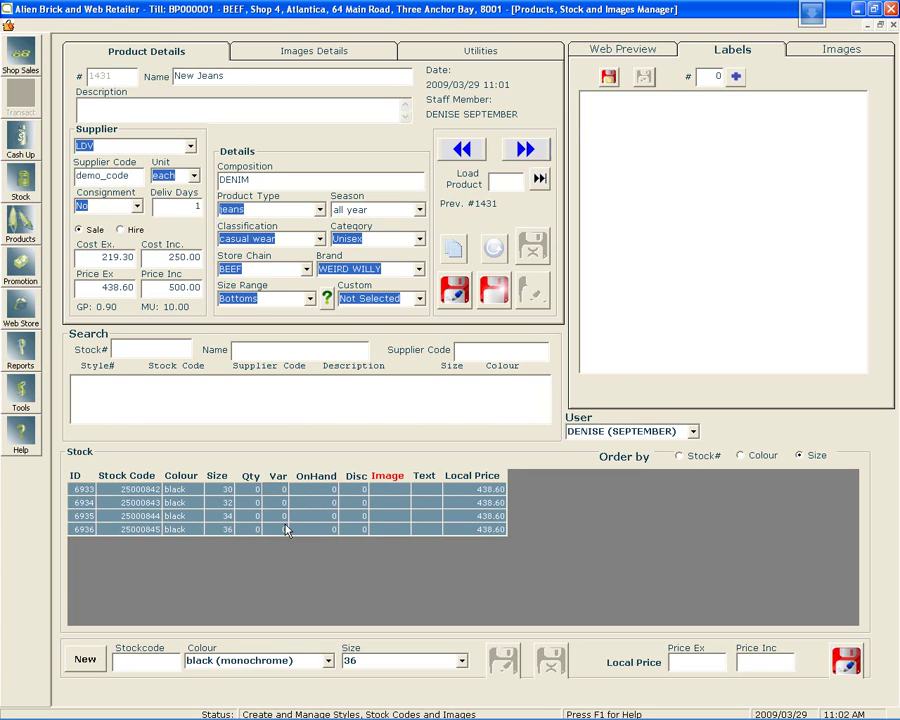
pyautogui.moveTo(705, 76); pyautogui.dragTo(734, 80)
pyautogui.write('5')
pyautogui.click(735, 78)
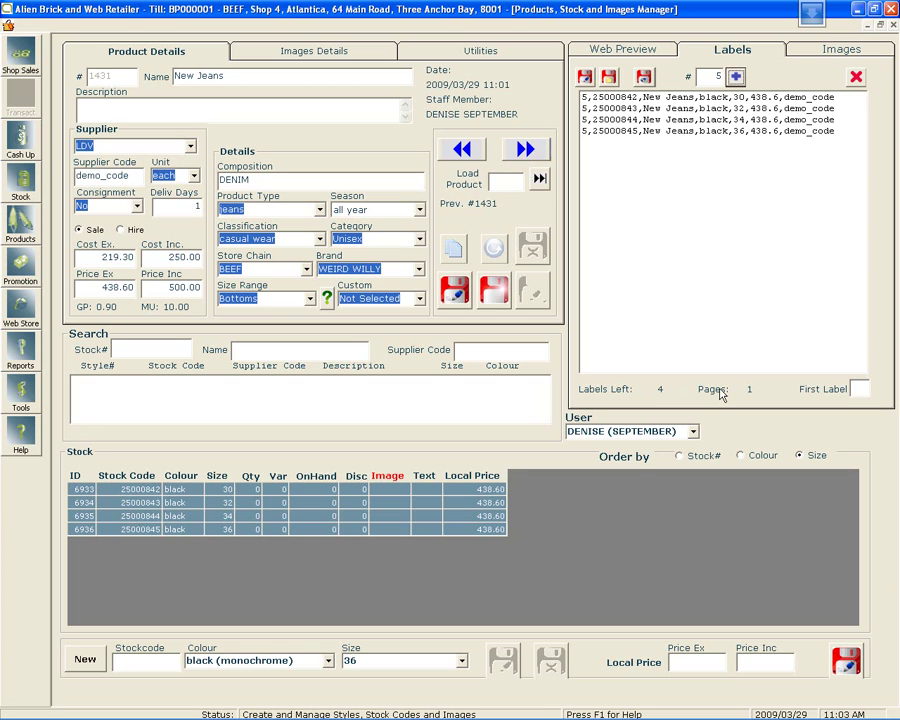
pyautogui.click(862, 388)
pyautogui.write('4')
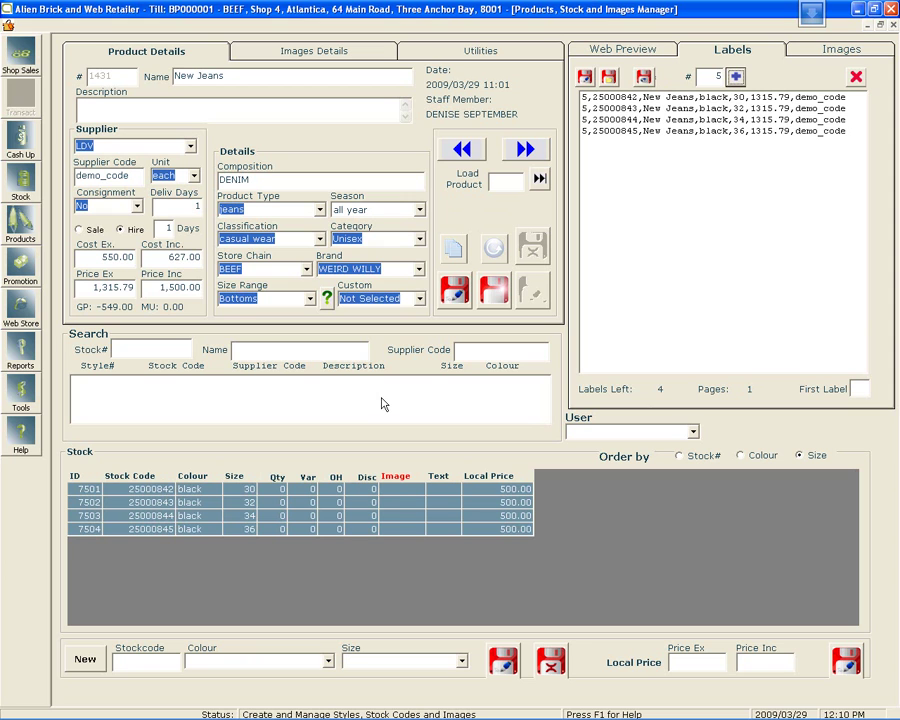
# Step: Close the product manager and log into stock Orders as the admin user with the account password
pyautogui.click(893, 25)
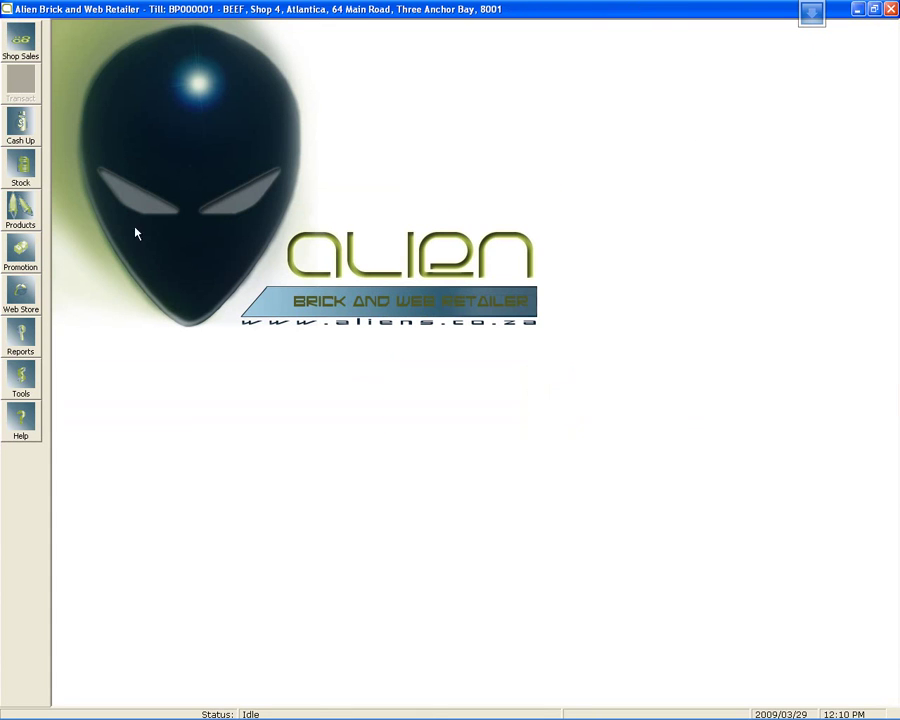
pyautogui.click(30, 170)
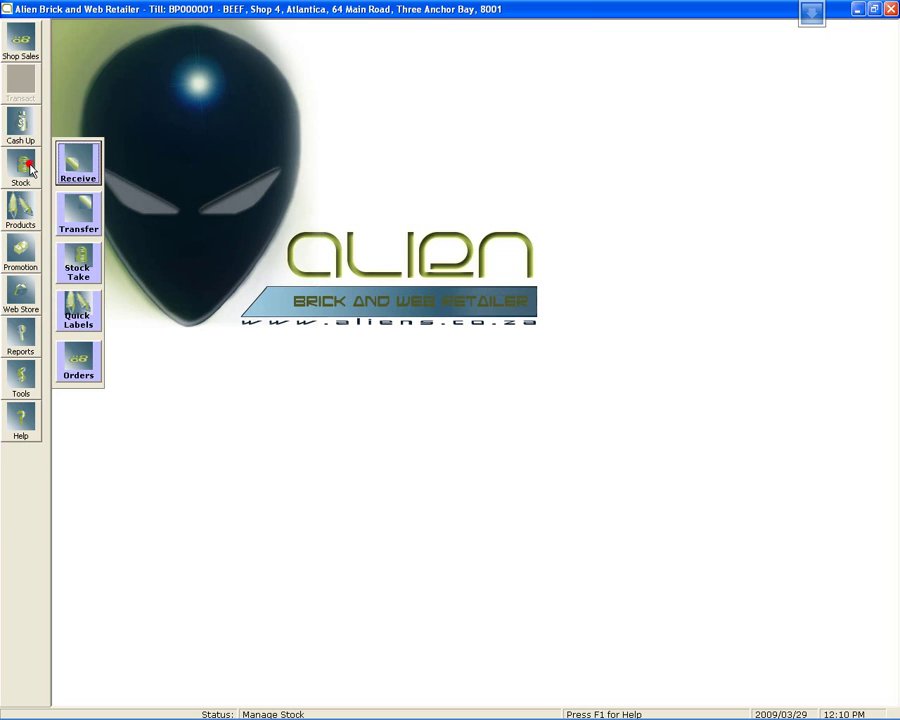
pyautogui.click(76, 364)
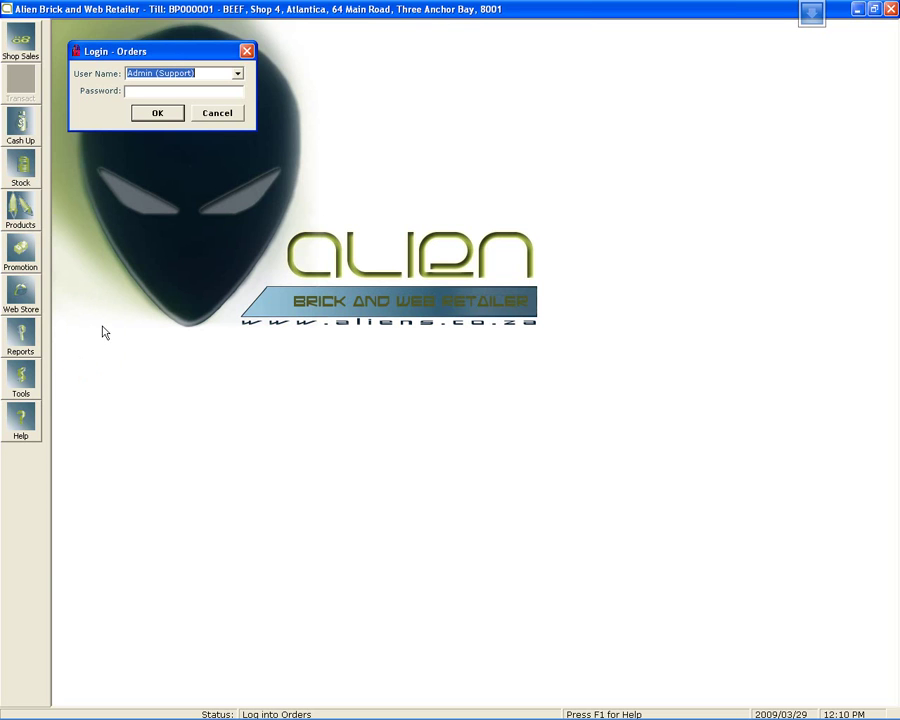
pyautogui.click(160, 90)
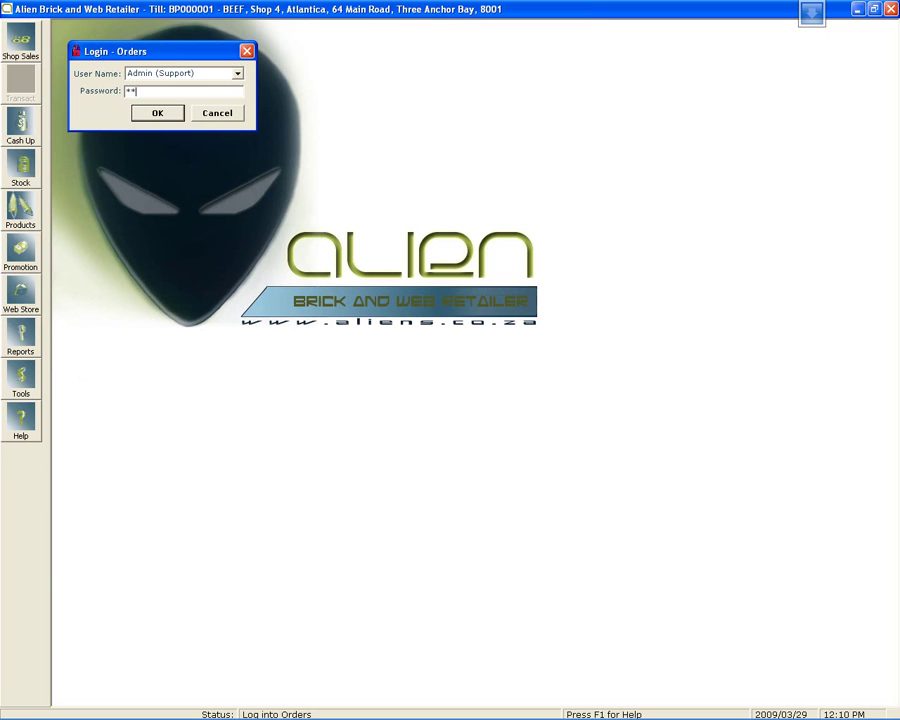
pyautogui.press('Return')
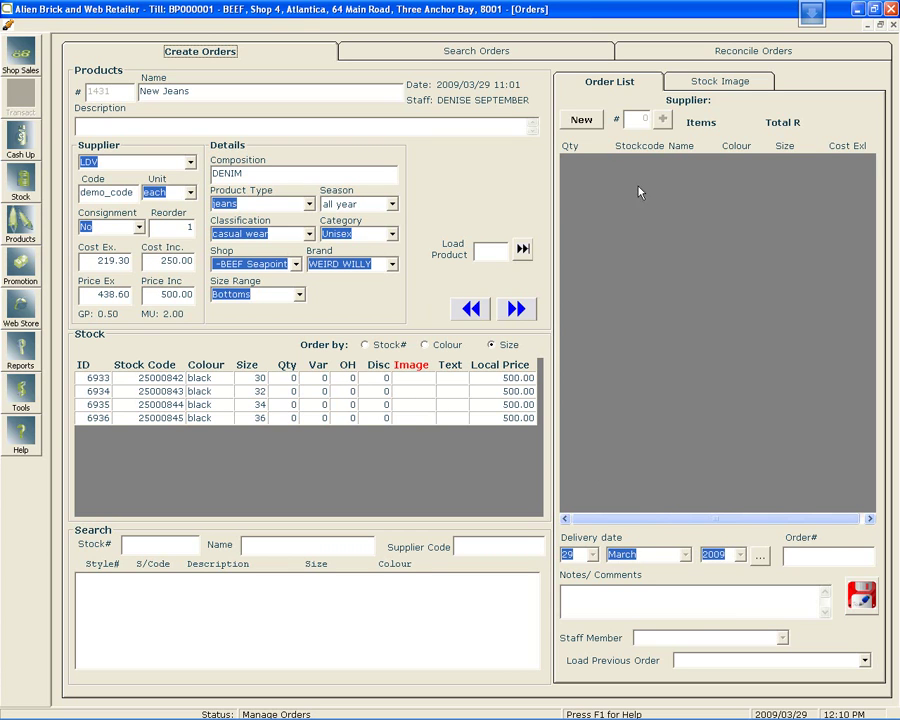
# Step: Start a new order and add a quantity of 5 for each of the four black New Jeans stock items
pyautogui.click(582, 120)
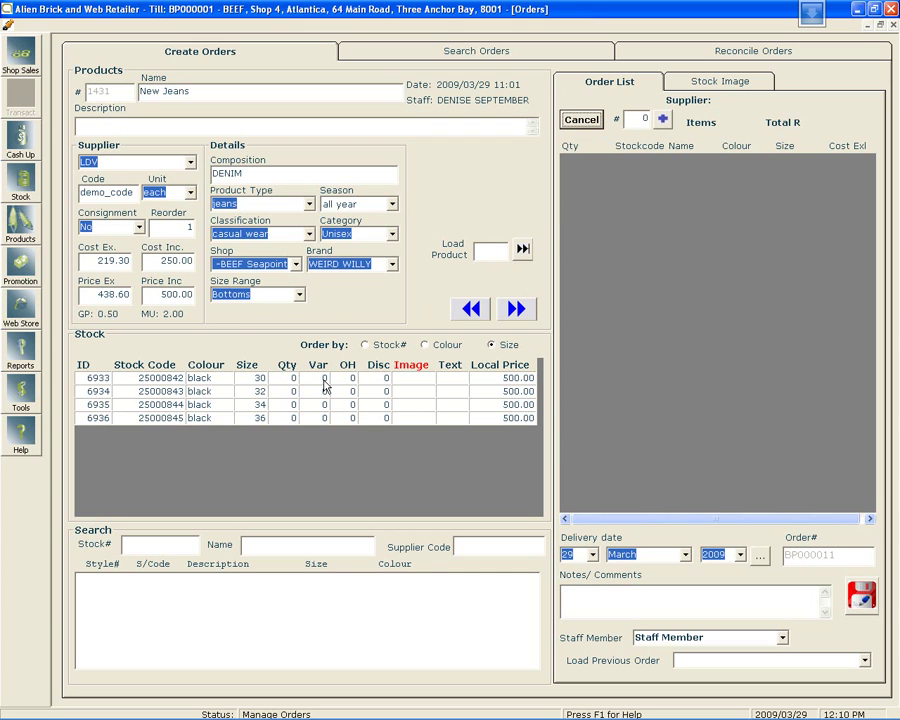
pyautogui.moveTo(322, 380); pyautogui.dragTo(327, 416)
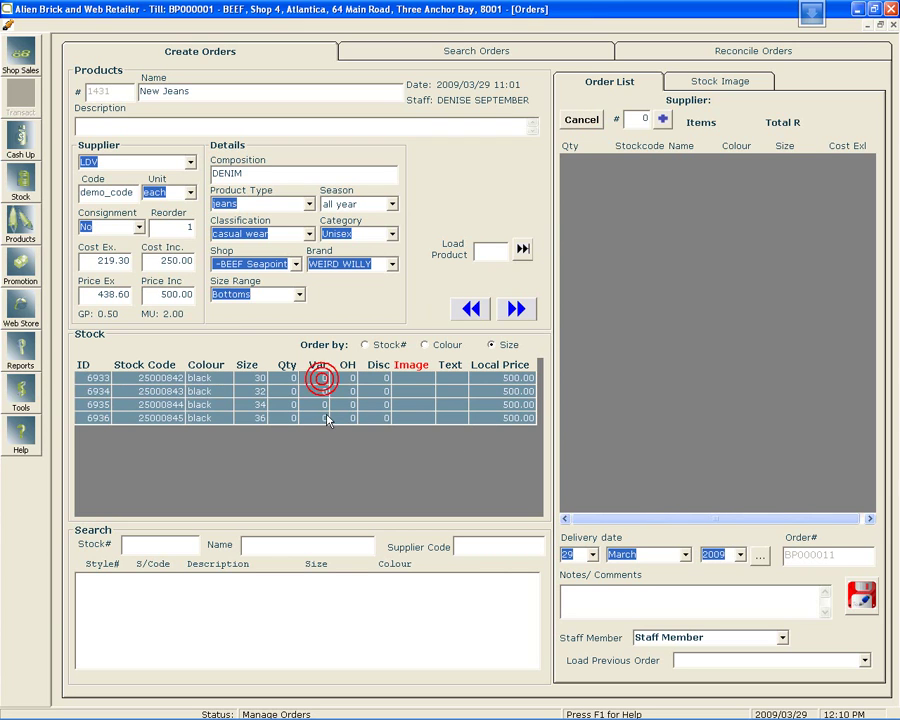
pyautogui.doubleClick(631, 120)
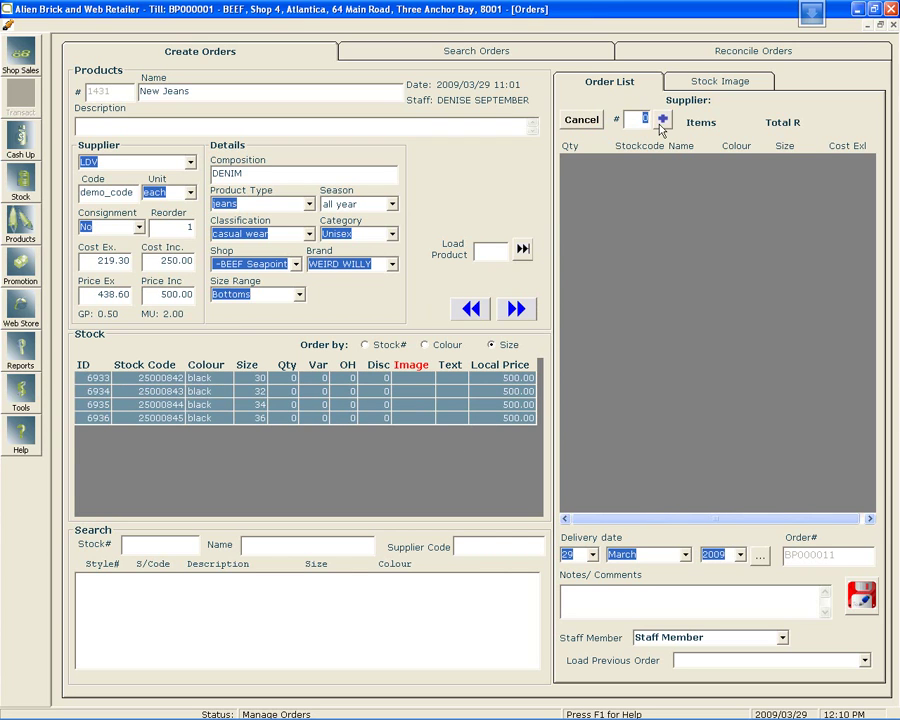
pyautogui.write('5')
pyautogui.click(662, 118)
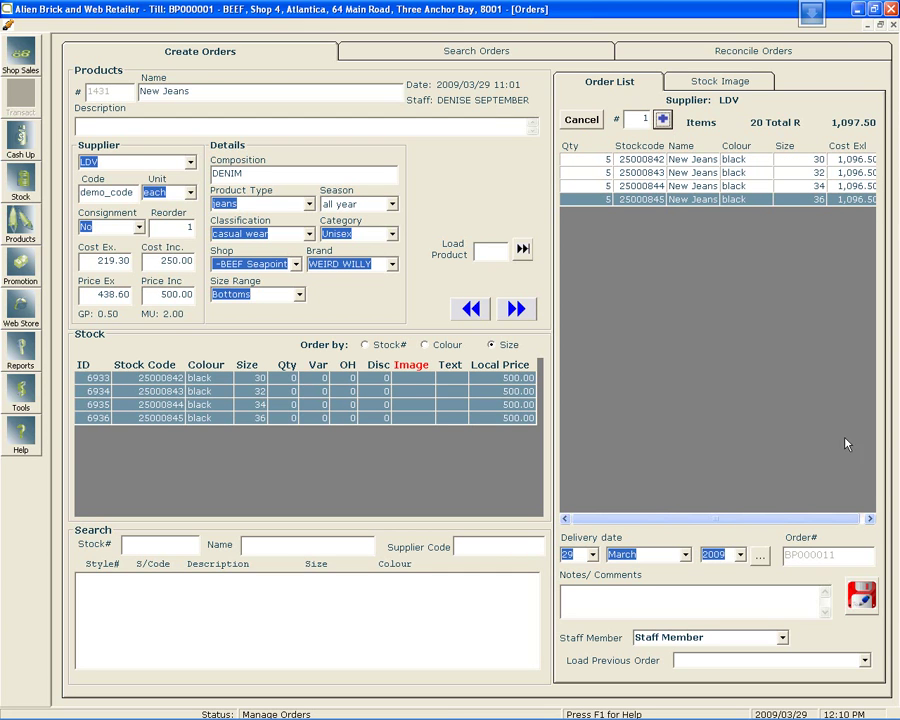
pyautogui.click(870, 519)
pyautogui.moveTo(850, 519); pyautogui.dragTo(737, 519)
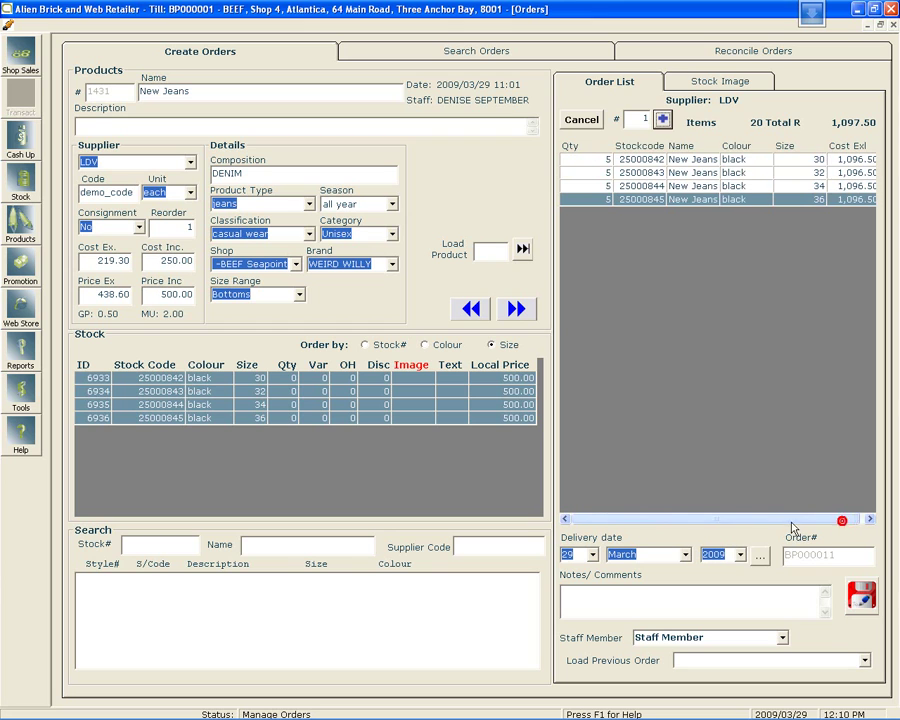
# Step: Enter the order note "Will deliver tomorrow morning" and choose the responsible staff member
pyautogui.click(629, 598)
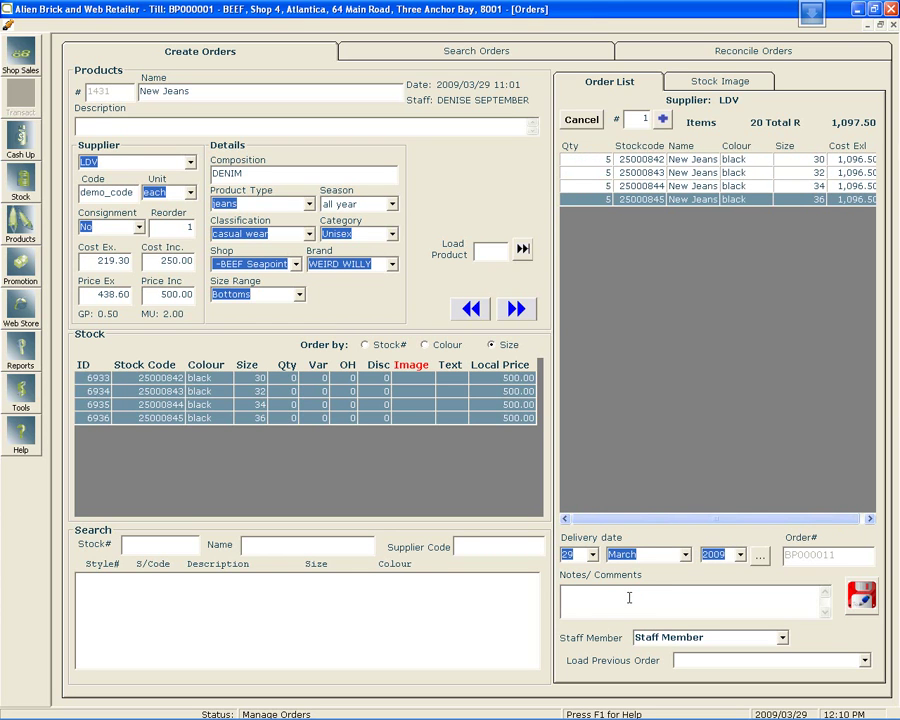
pyautogui.write('Will deliver tomorrow morning')
pyautogui.click(782, 637)
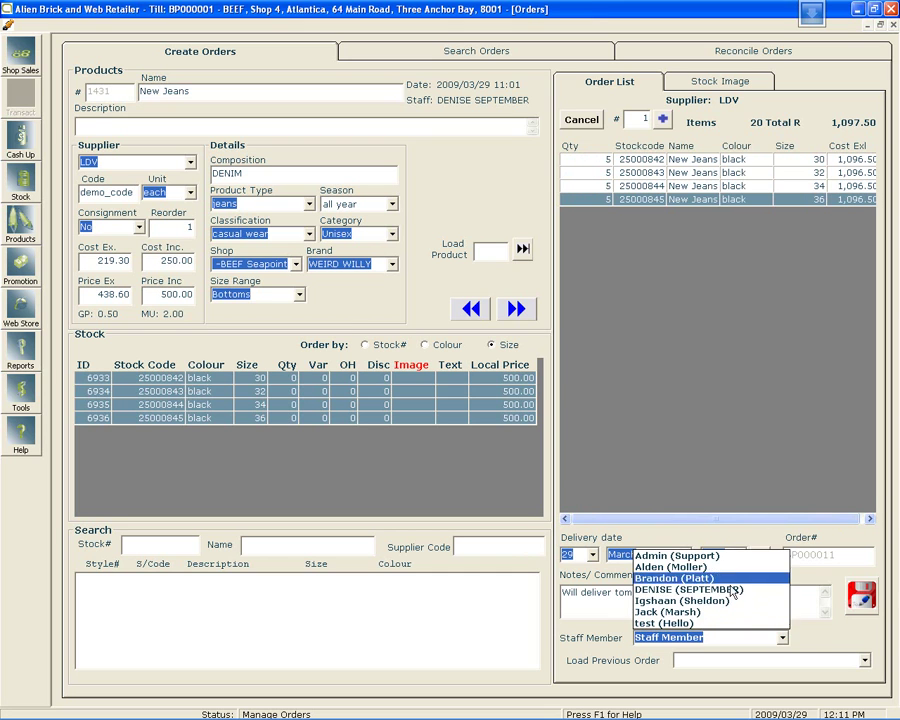
pyautogui.click(668, 567)
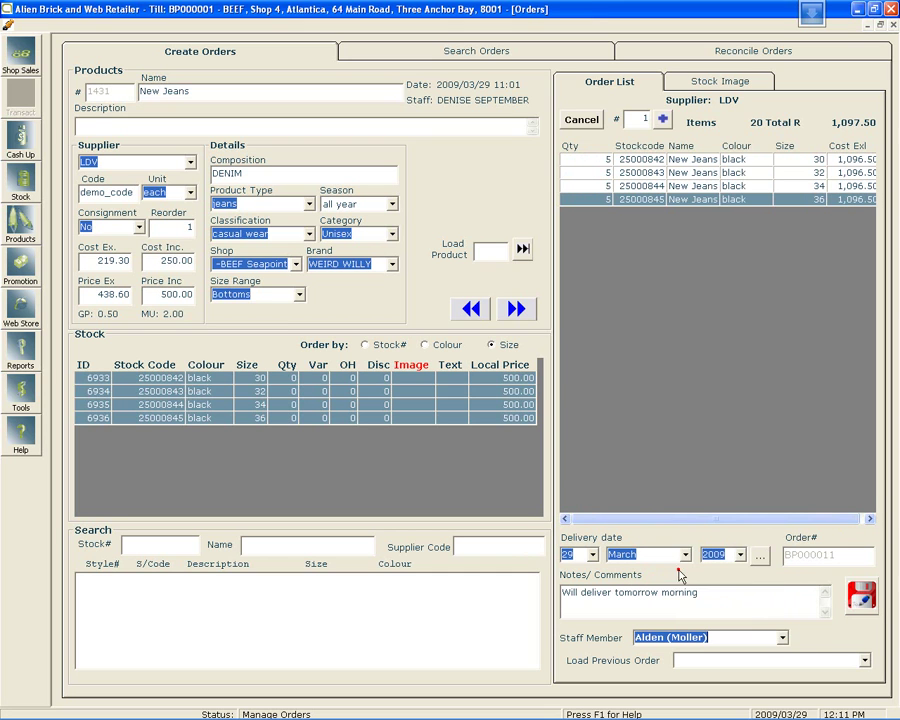
# Step: Decline delivery for today, set the order's delivery date to 30 March 2009 and save the order
pyautogui.click(866, 598)
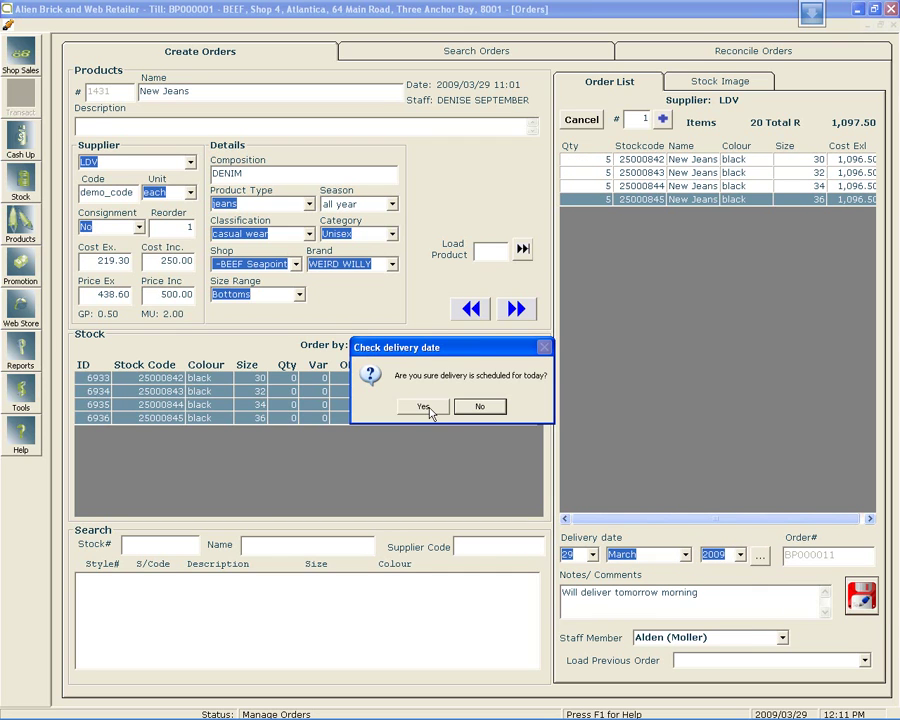
pyautogui.click(485, 407)
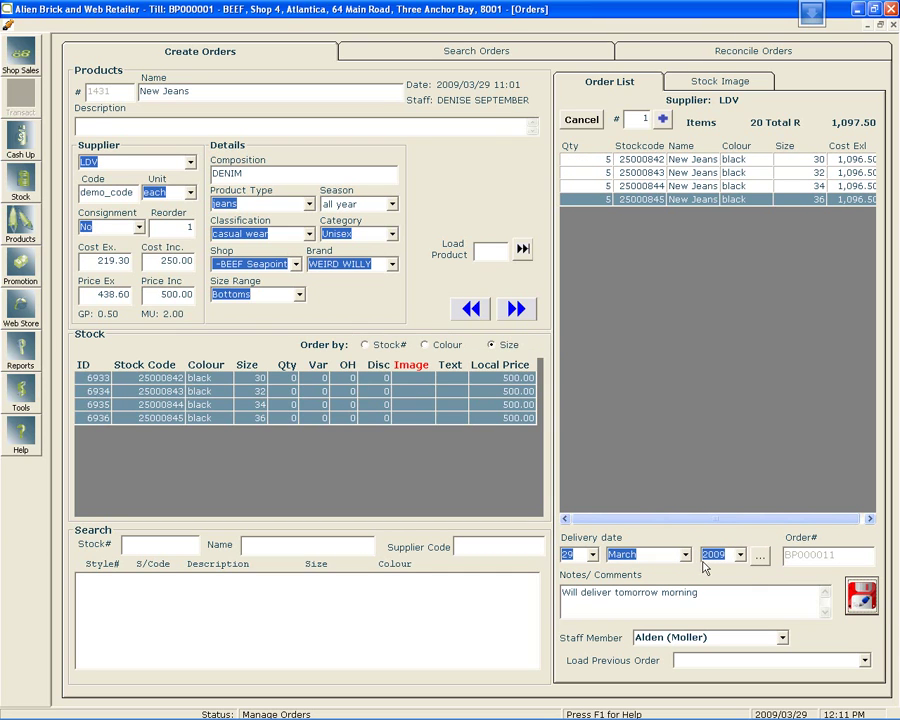
pyautogui.click(760, 556)
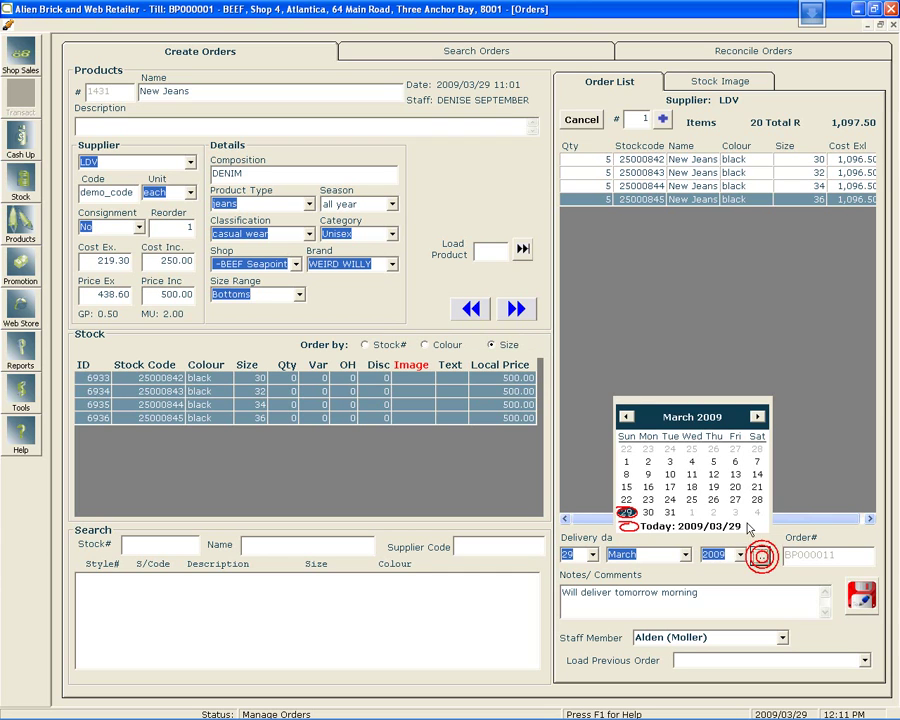
pyautogui.click(650, 514)
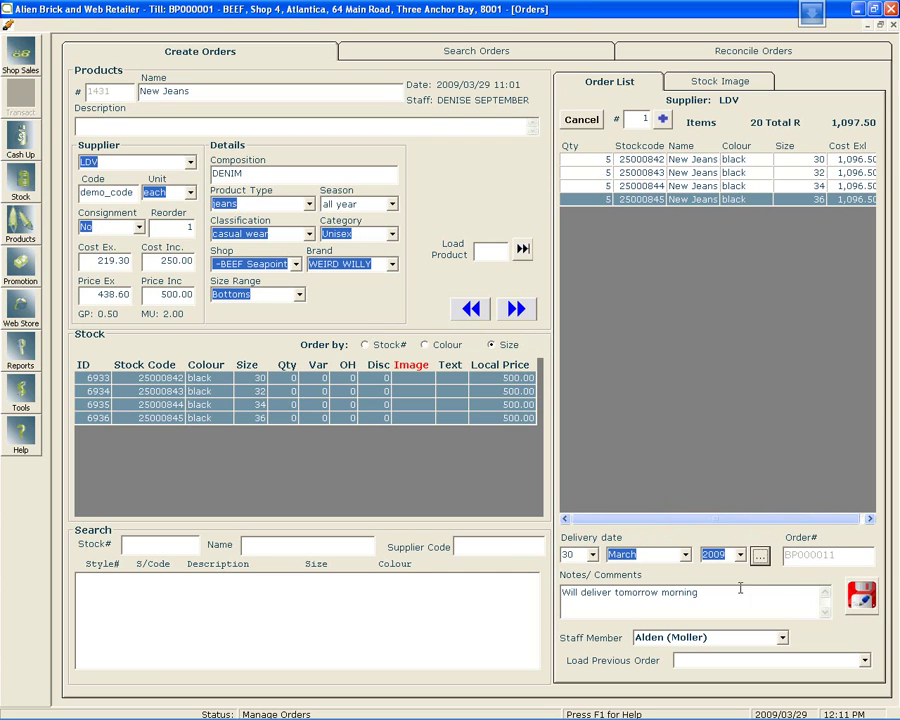
pyautogui.click(868, 610)
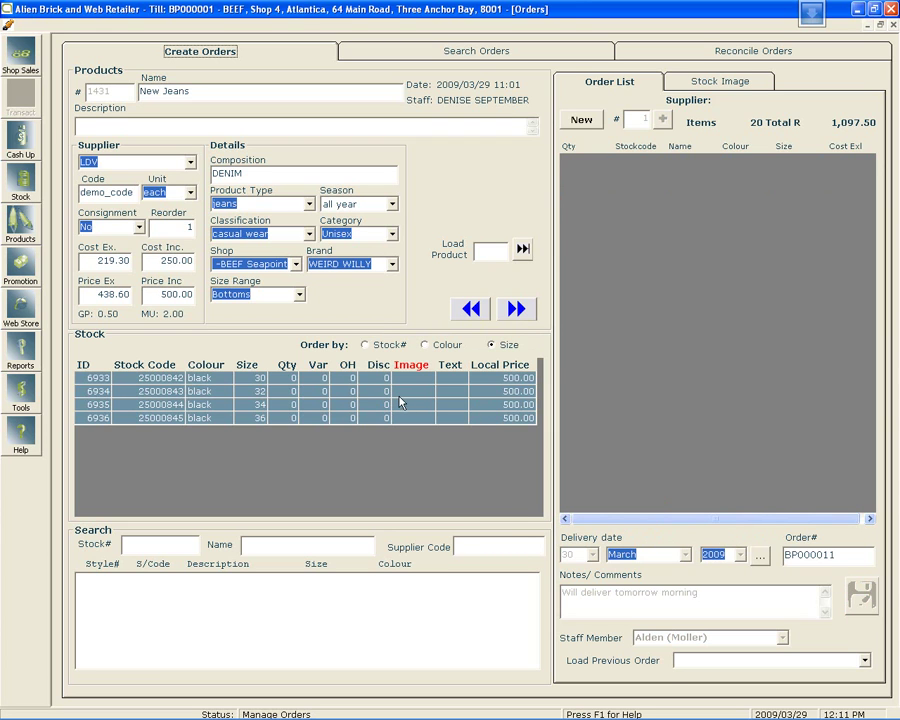
# Step: Check the stock image view for New Jeans, return to the order list and close Orders
pyautogui.click(745, 84)
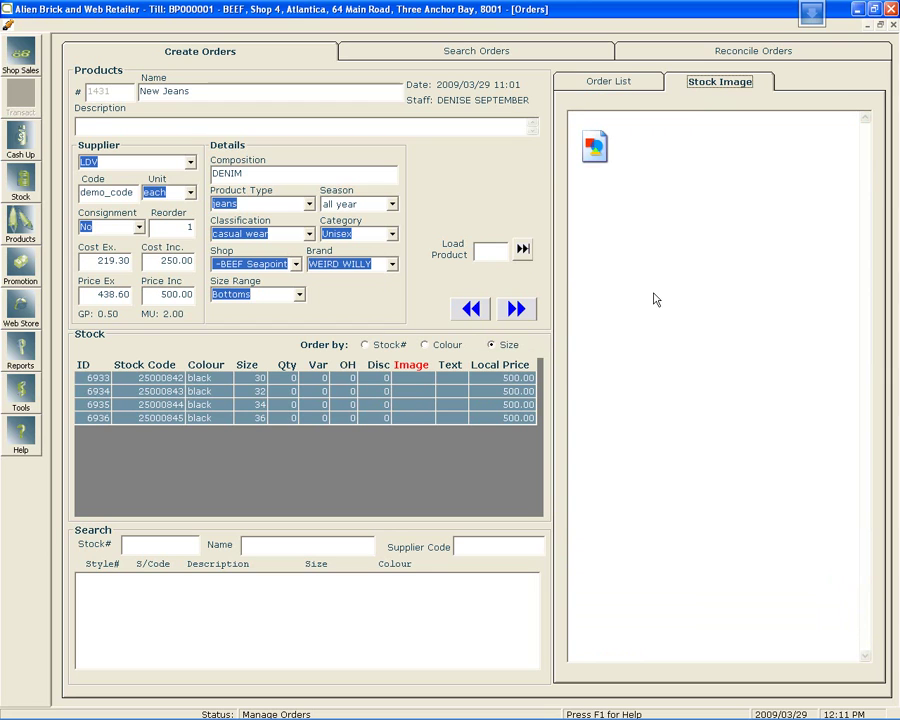
pyautogui.click(619, 81)
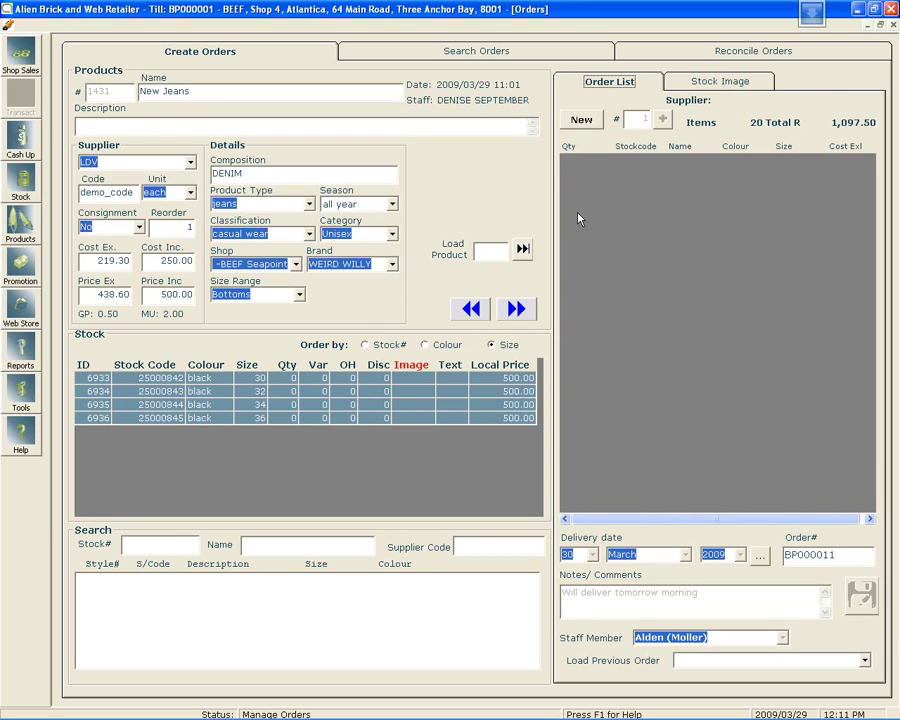
pyautogui.click(893, 25)
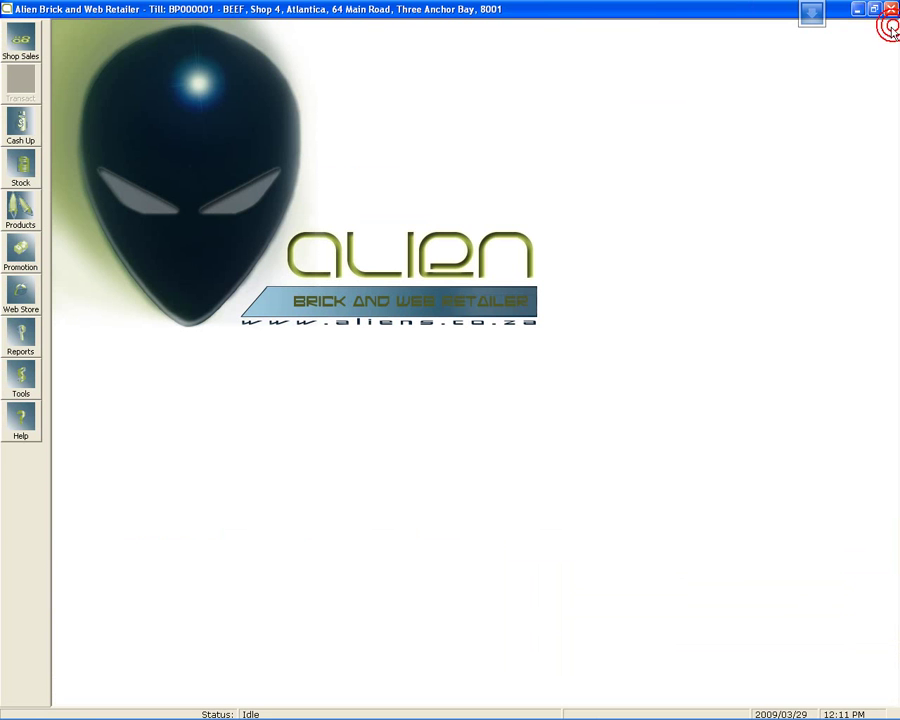
# Step: Log into Receive Goods as the admin user with the account password
pyautogui.click(29, 166)
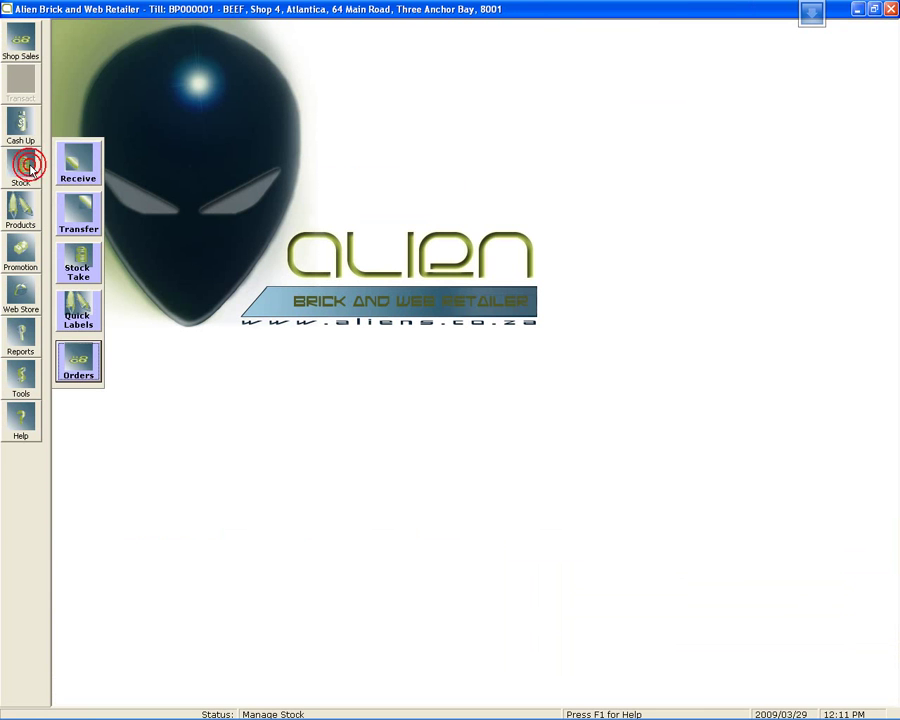
pyautogui.click(81, 165)
pyautogui.press('Down')
pyautogui.click(177, 92)
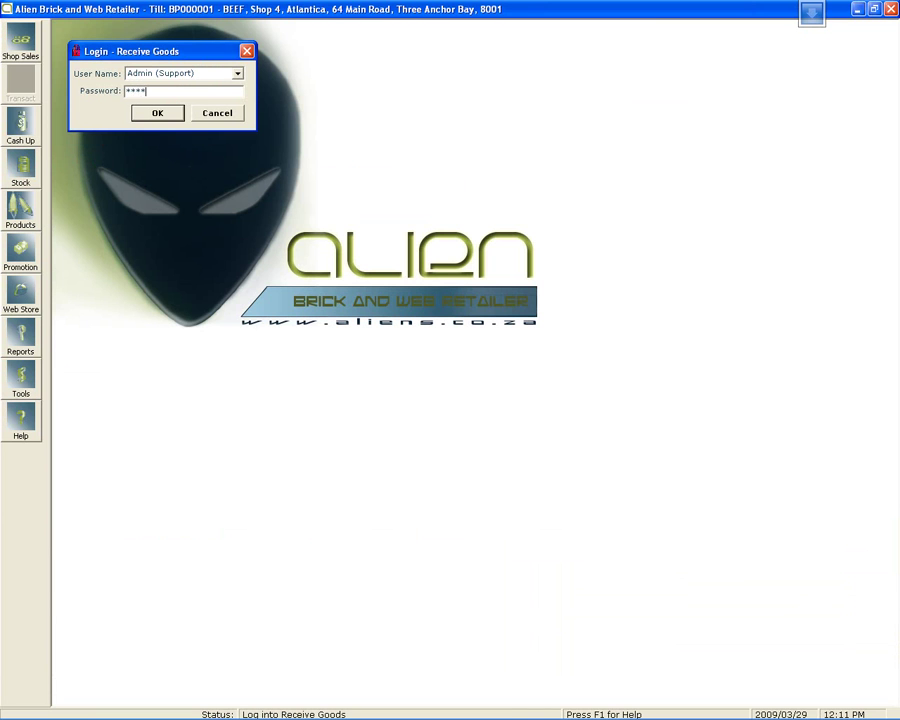
pyautogui.press('Return')
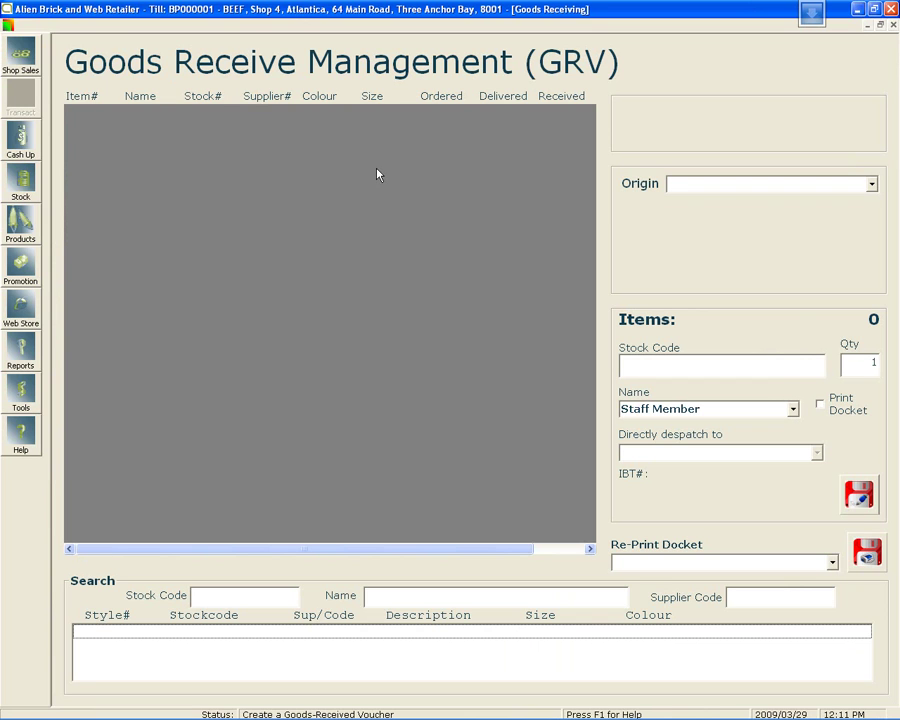
# Step: Set the goods origin to SU - Supplier and load the New Jeans order by its own order number
pyautogui.click(872, 186)
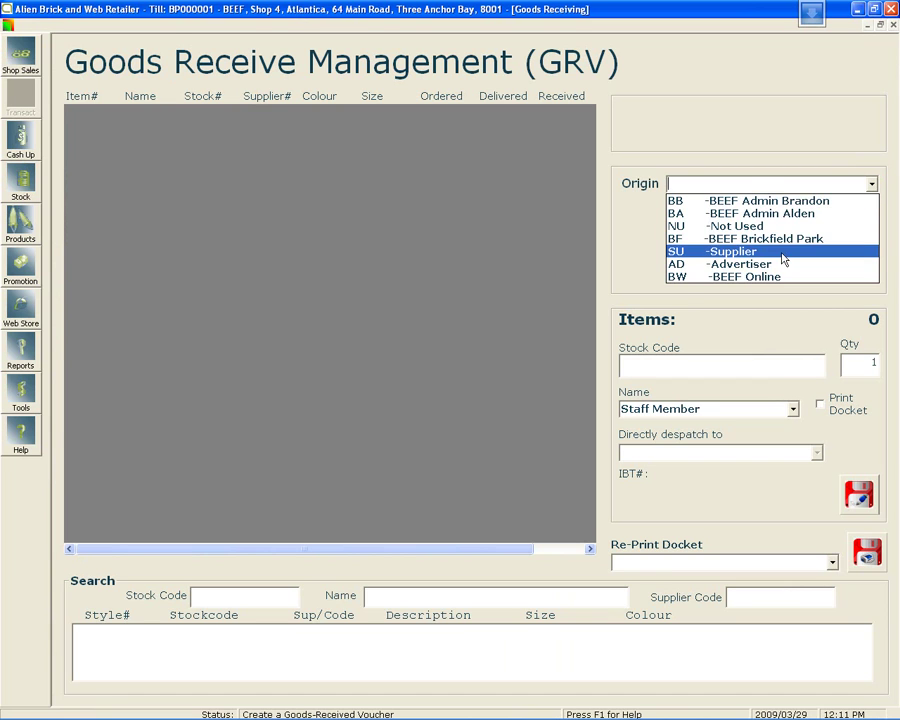
pyautogui.click(783, 253)
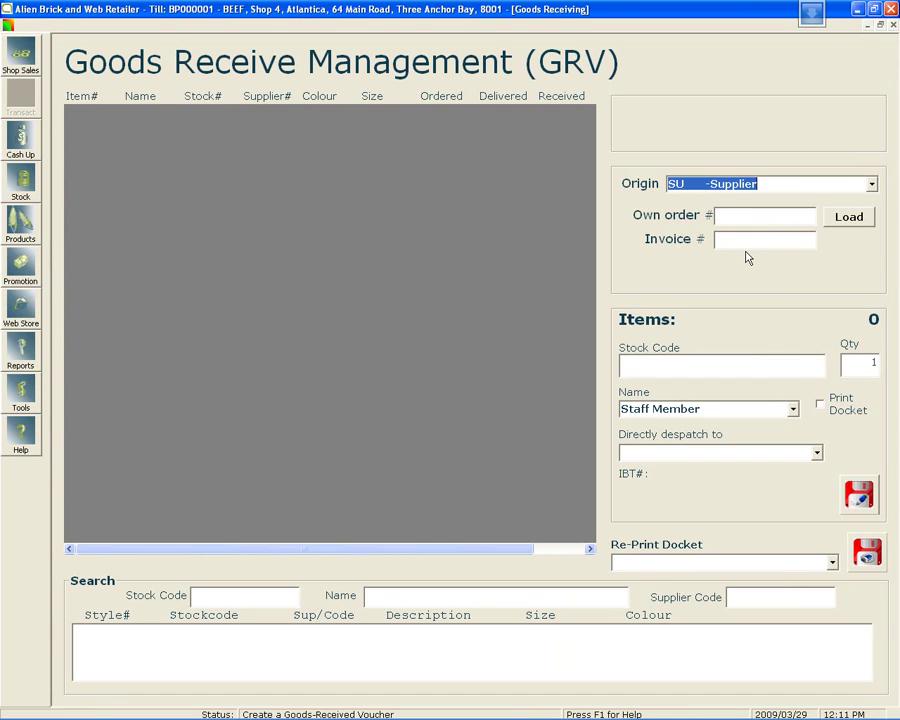
pyautogui.click(791, 218)
pyautogui.write('11')
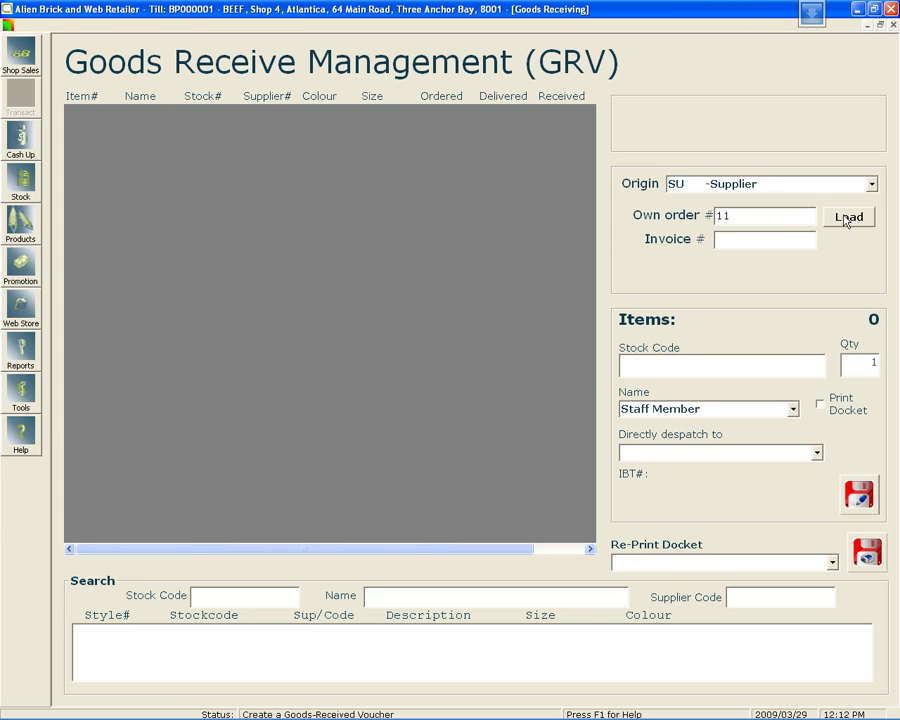
pyautogui.click(842, 218)
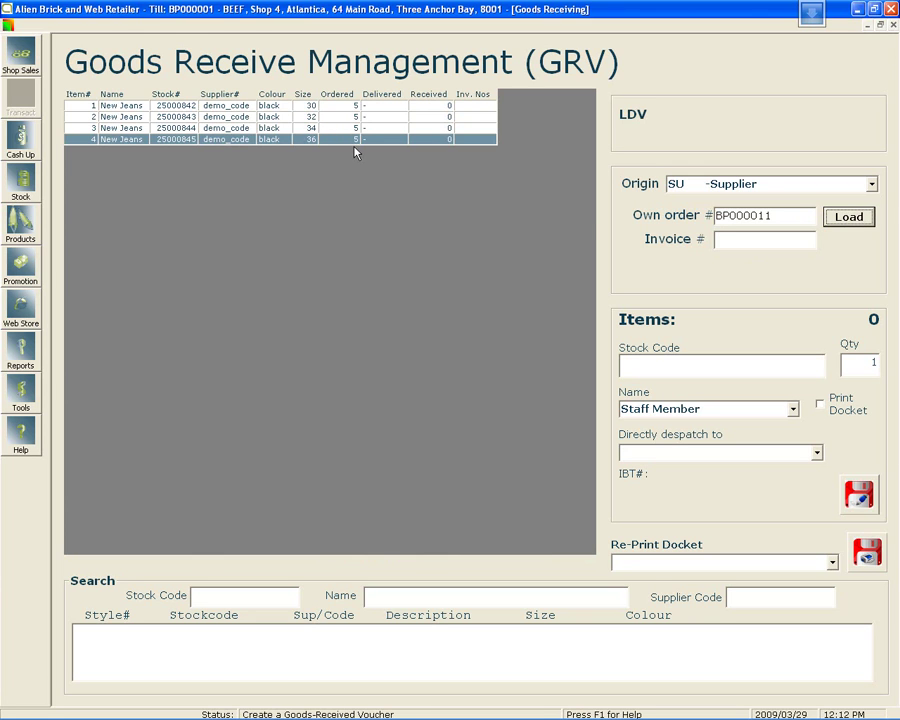
# Step: Enter INV_code_Demo12 as the supplier invoice number for the loaded order
pyautogui.click(742, 241)
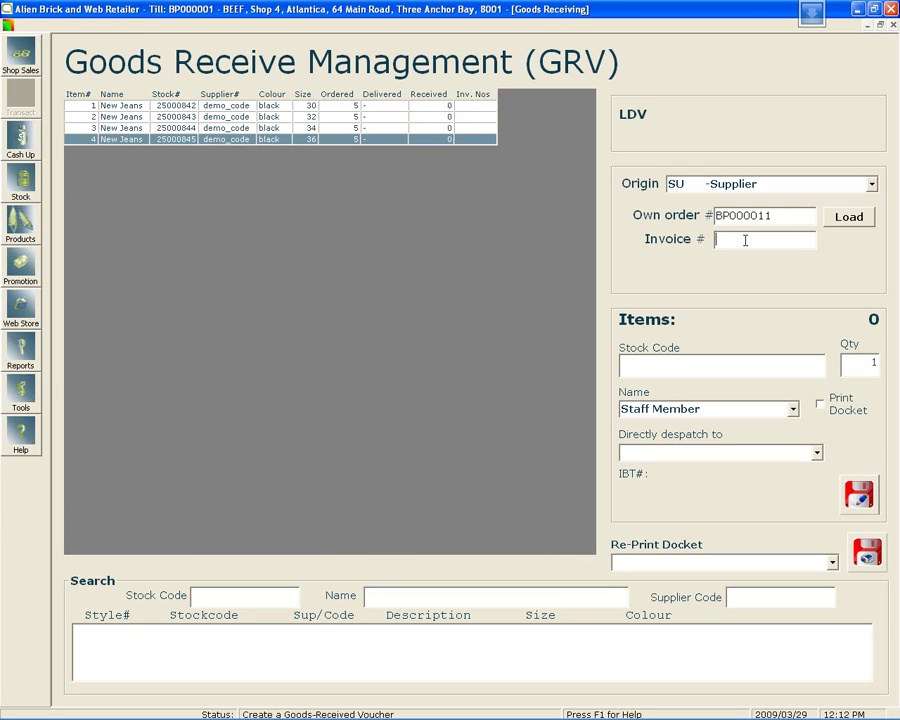
pyautogui.write('INV_')
pyautogui.write('code')
pyautogui.write('_Dem')
pyautogui.write('o')
pyautogui.write('12')
# Step: Record a delivered quantity of 5 for stock code 25000842, the size 30 New Jeans
pyautogui.click(666, 363)
pyautogui.write('25000842')
pyautogui.press('Return')
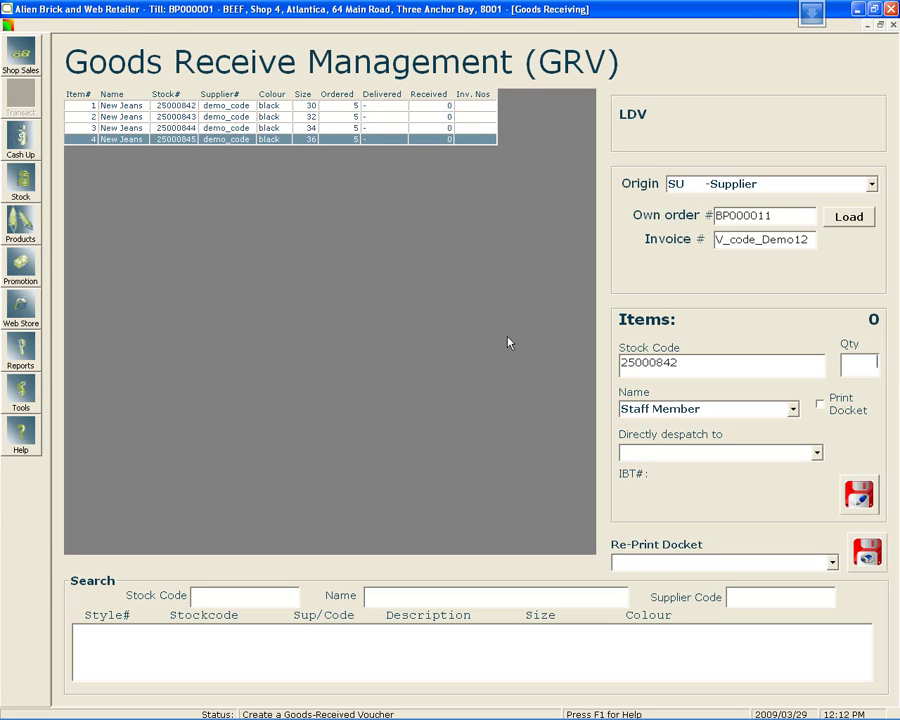
pyautogui.write('5')
pyautogui.press('Return')
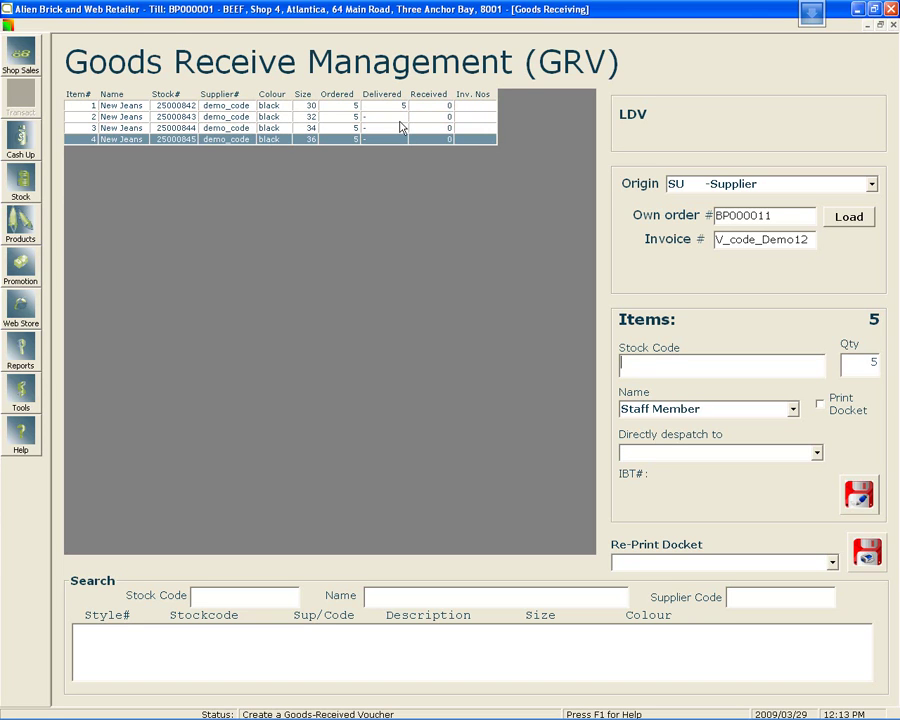
# Step: Record a delivered quantity of 5 for each of the size 32, 34 and 36 New Jeans lines
pyautogui.click(333, 117)
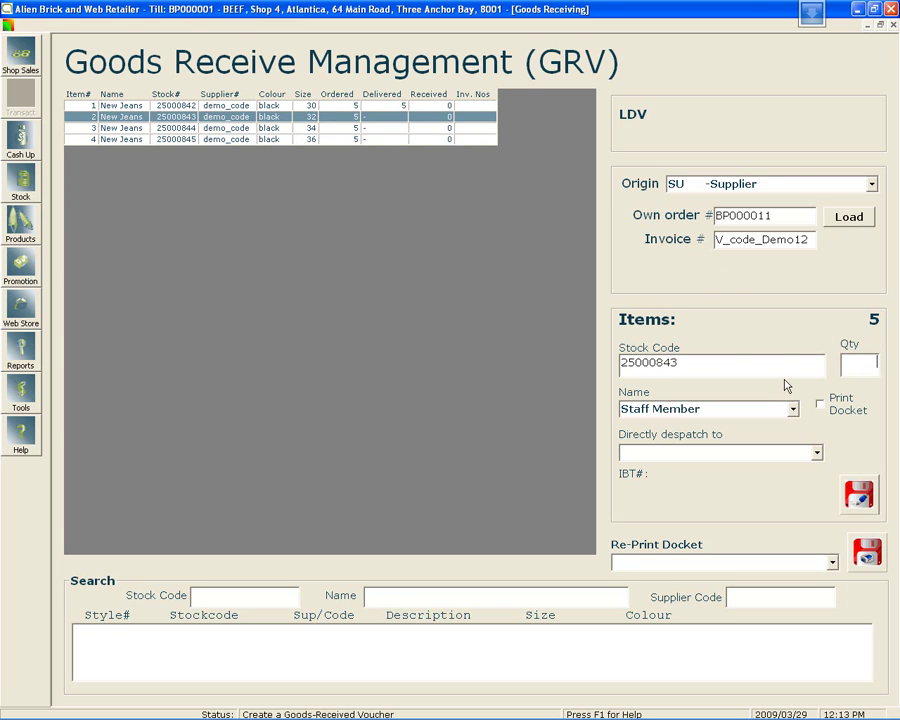
pyautogui.write('5')
pyautogui.press('Return')
pyautogui.click(385, 128)
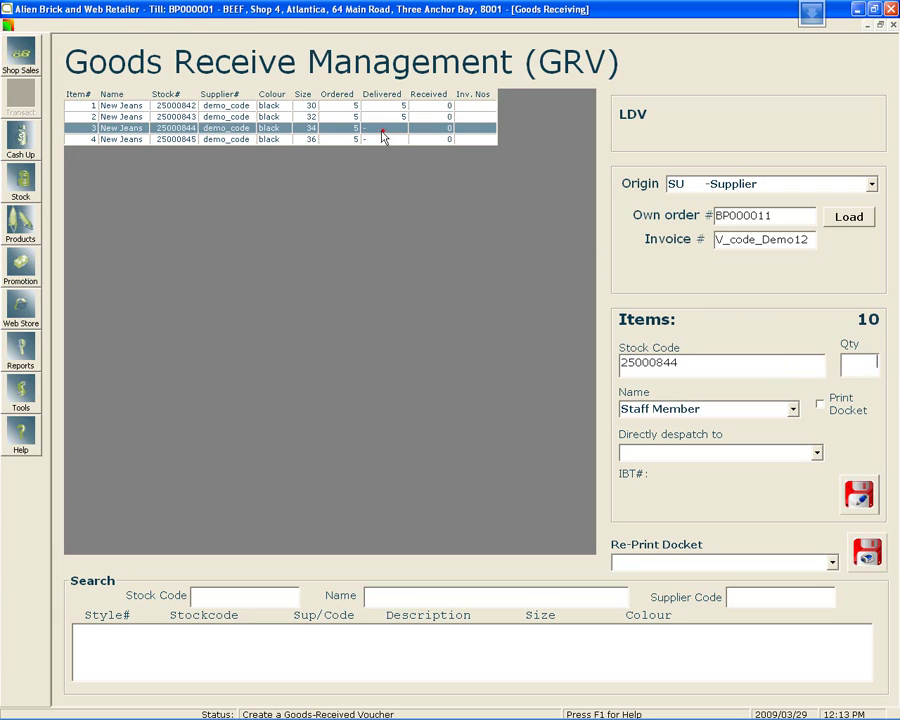
pyautogui.write('5')
pyautogui.press('Return')
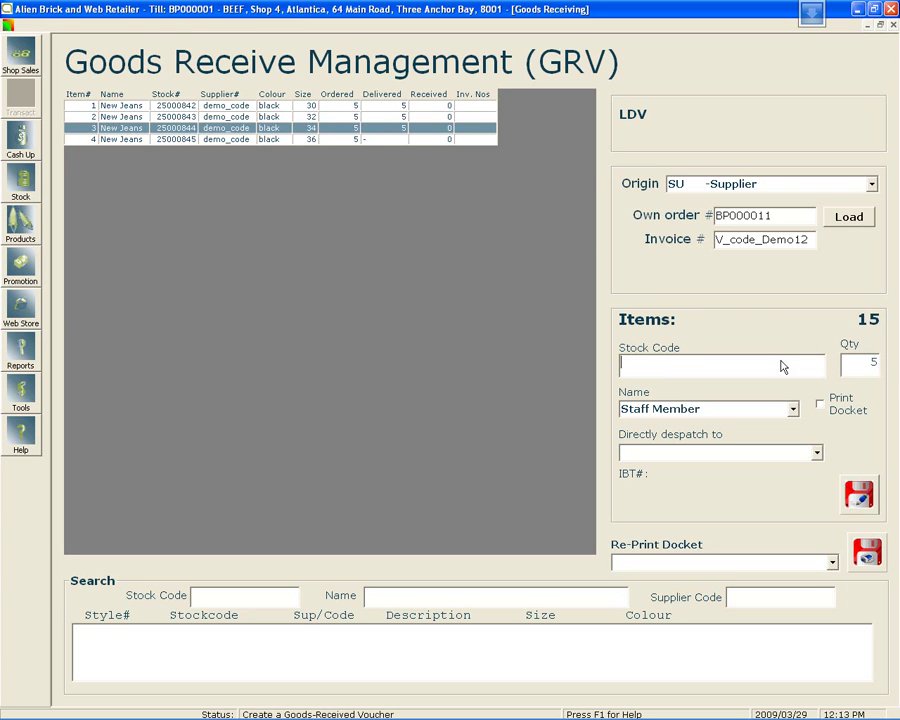
pyautogui.click(400, 139)
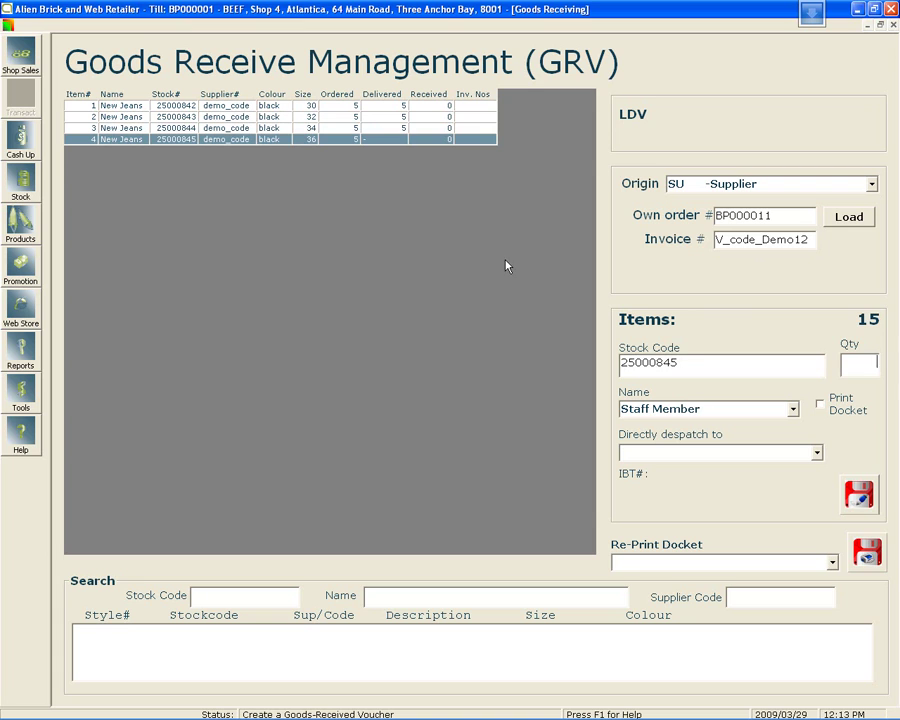
pyautogui.write('5')
pyautogui.press('Return')
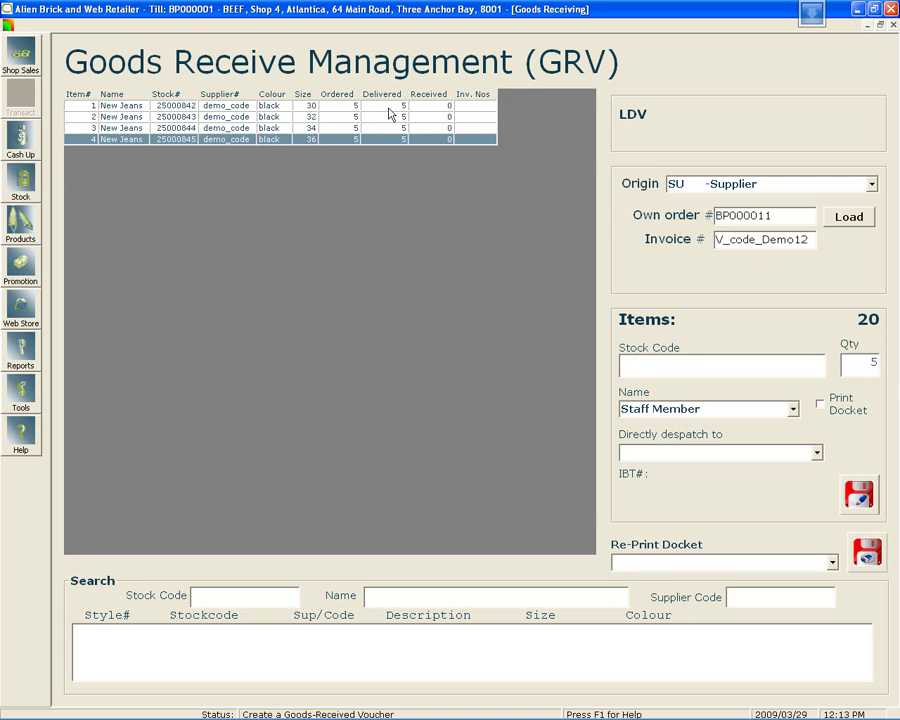
# Step: Choose the receiving staff member, leave direct despatch empty, and save the receipt as stock coming directly from the supplier
pyautogui.click(793, 410)
pyautogui.click(699, 434)
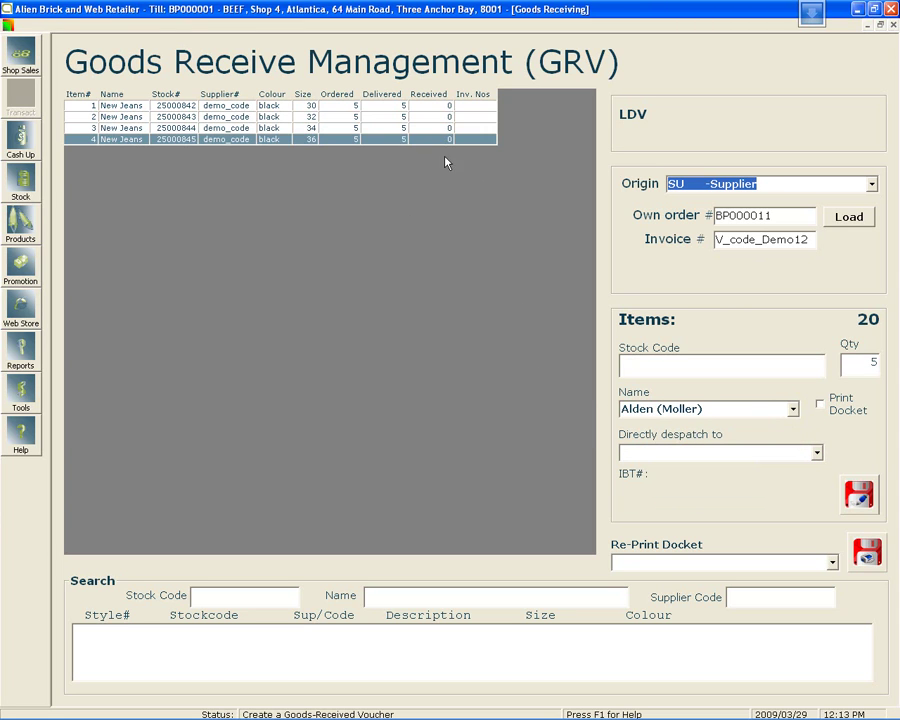
pyautogui.click(818, 455)
pyautogui.click(818, 455)
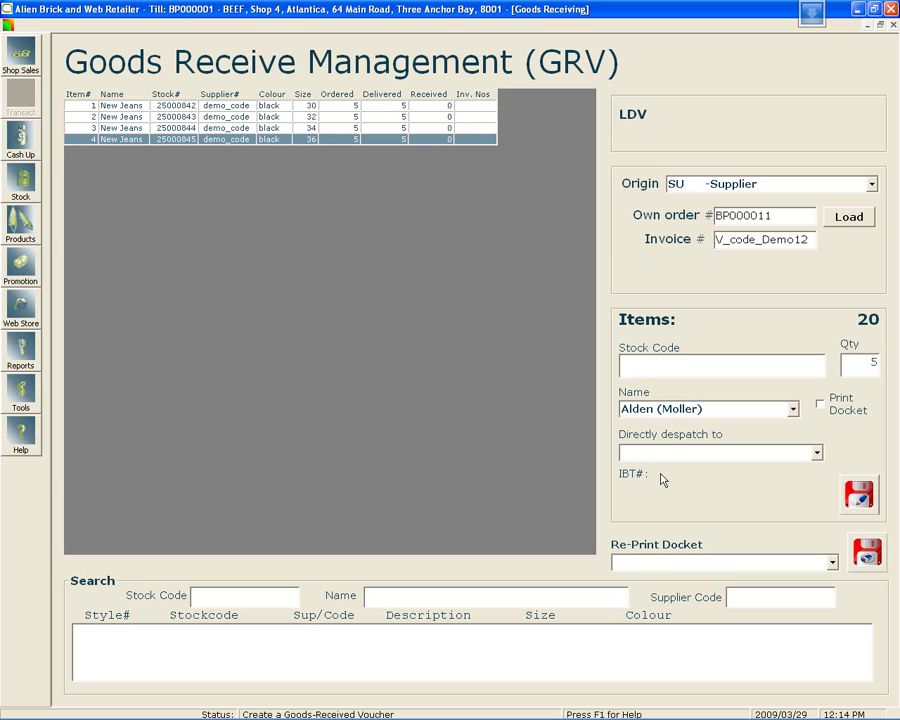
pyautogui.click(858, 494)
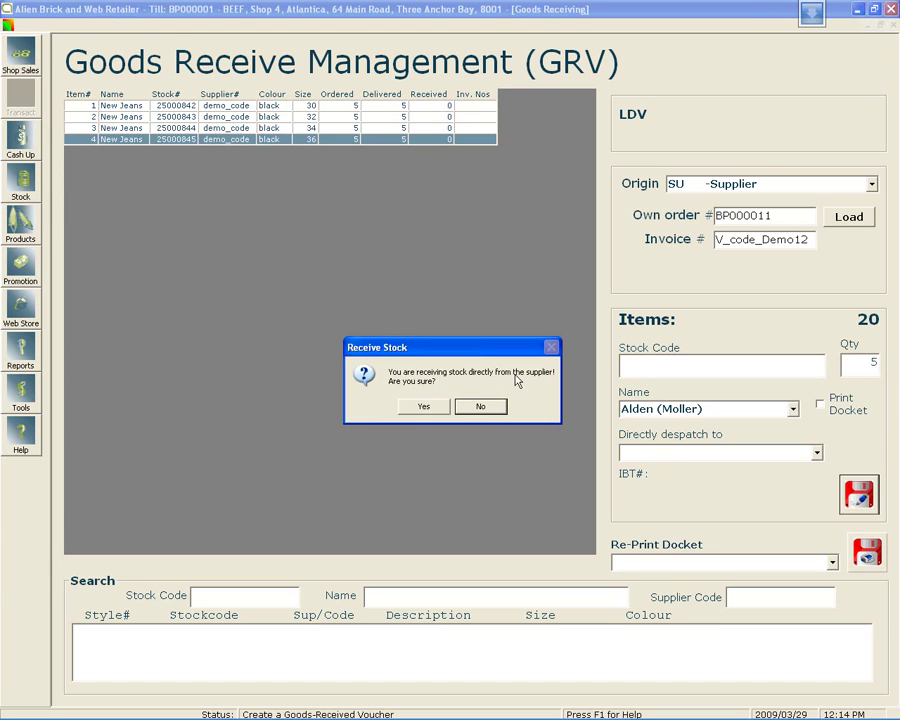
pyautogui.click(424, 407)
# Step: Authorise Receive from Supplier as the admin user with the account password and close Goods Receiving
pyautogui.press('Down')
pyautogui.click(206, 92)
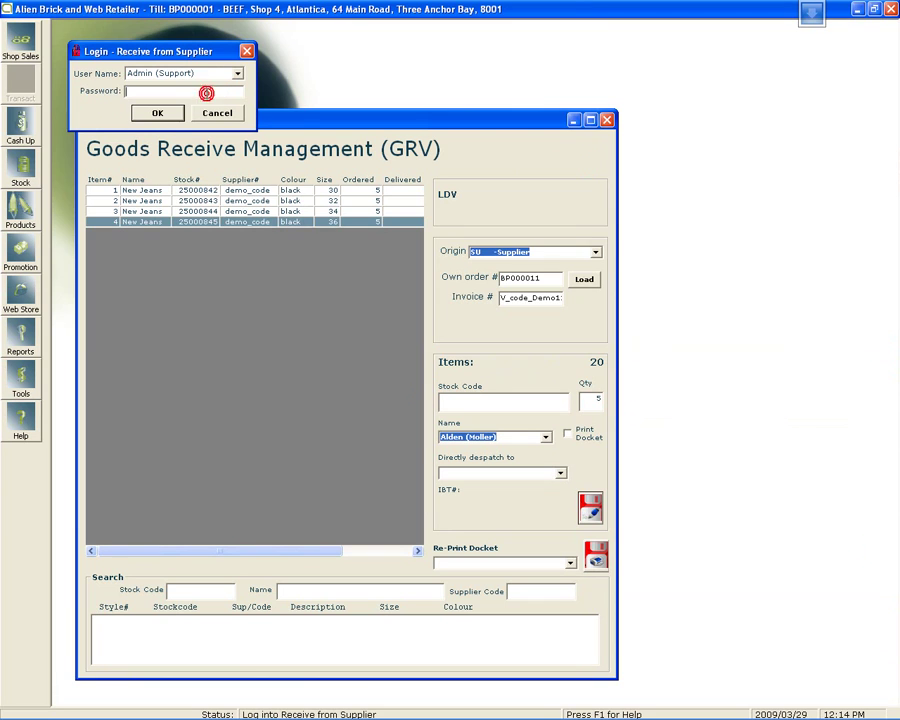
pyautogui.write('***')
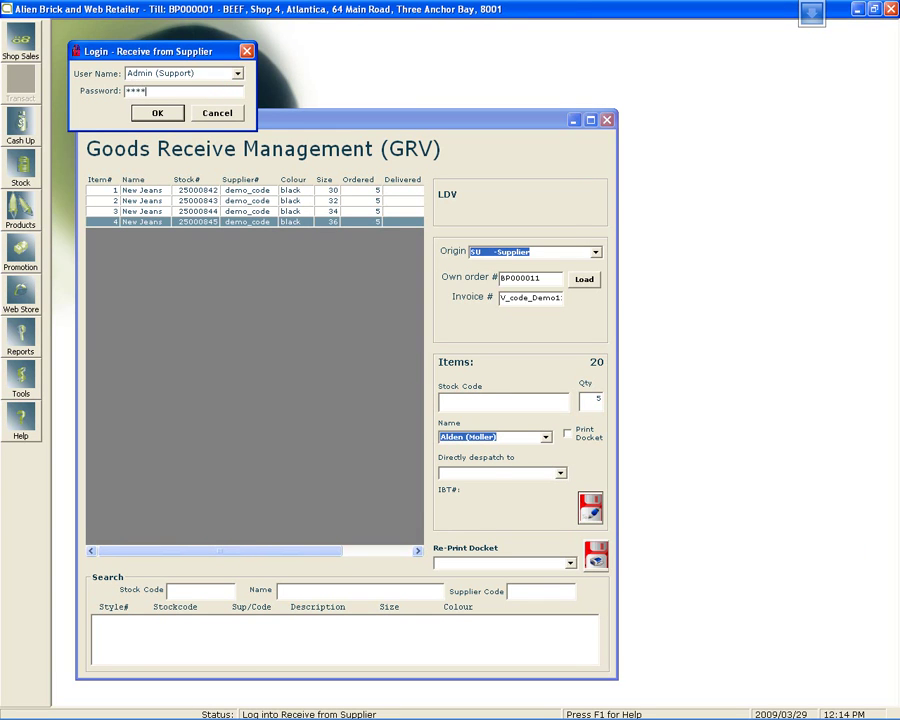
pyautogui.press('Return')
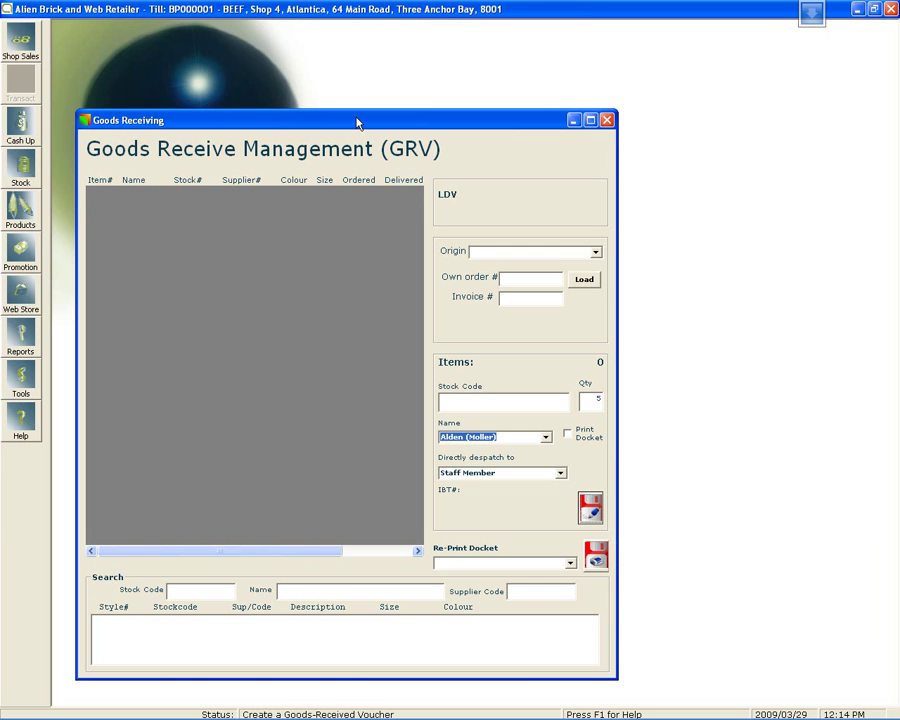
pyautogui.click(606, 121)
# Step: Log into Transfer Goods as the admin user with the account password
pyautogui.click(24, 170)
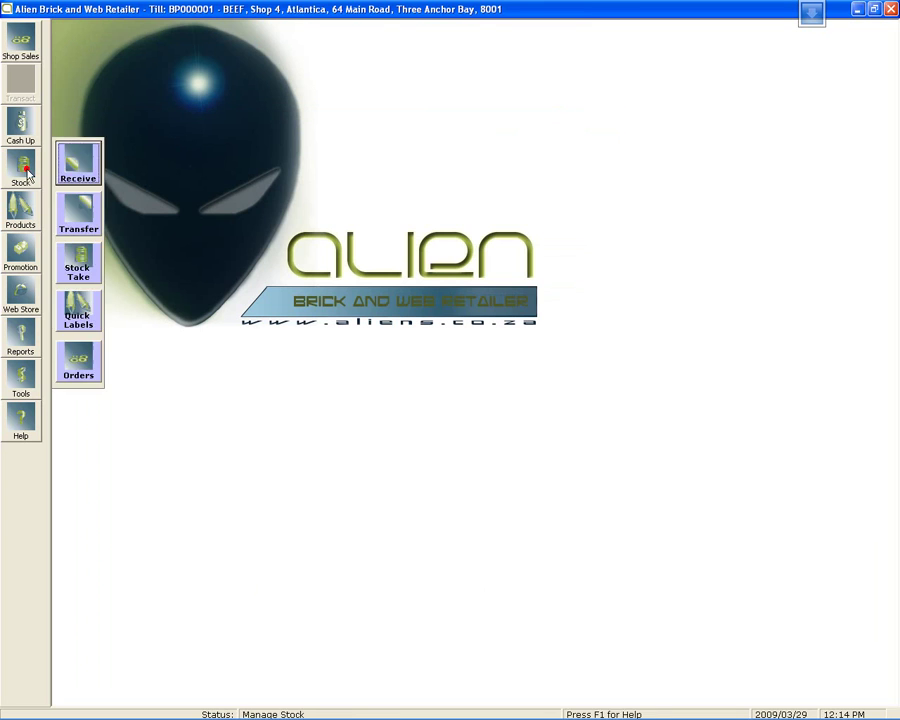
pyautogui.click(86, 213)
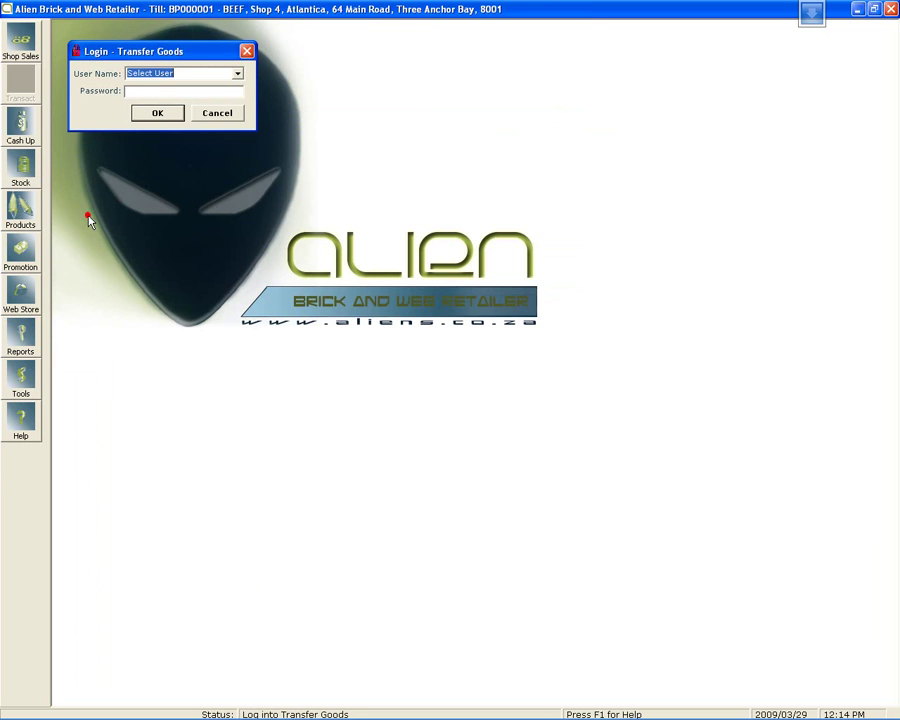
pyautogui.click(189, 91)
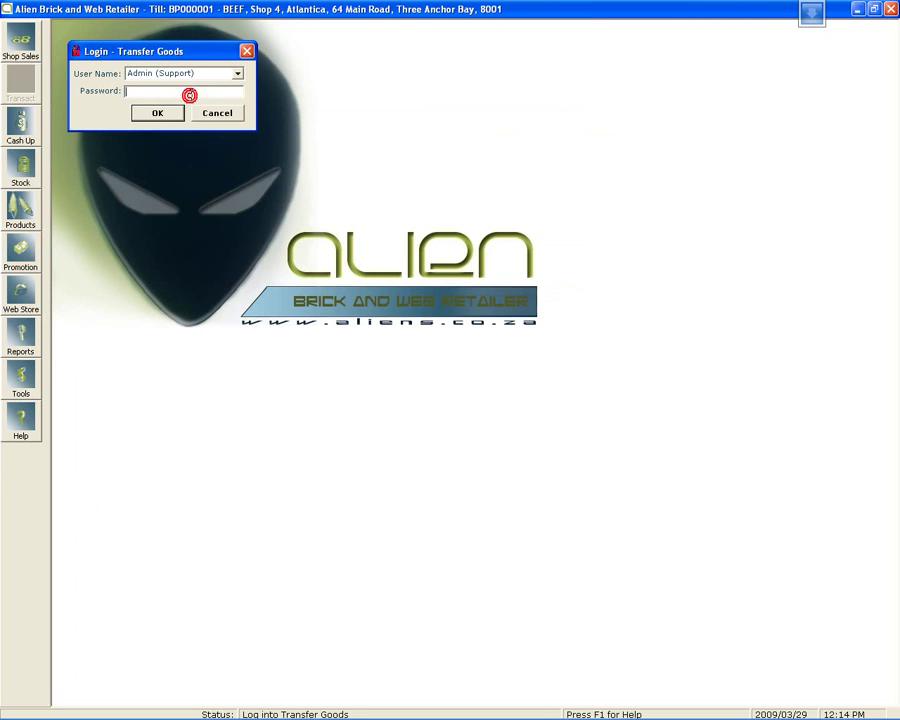
pyautogui.press('Return')
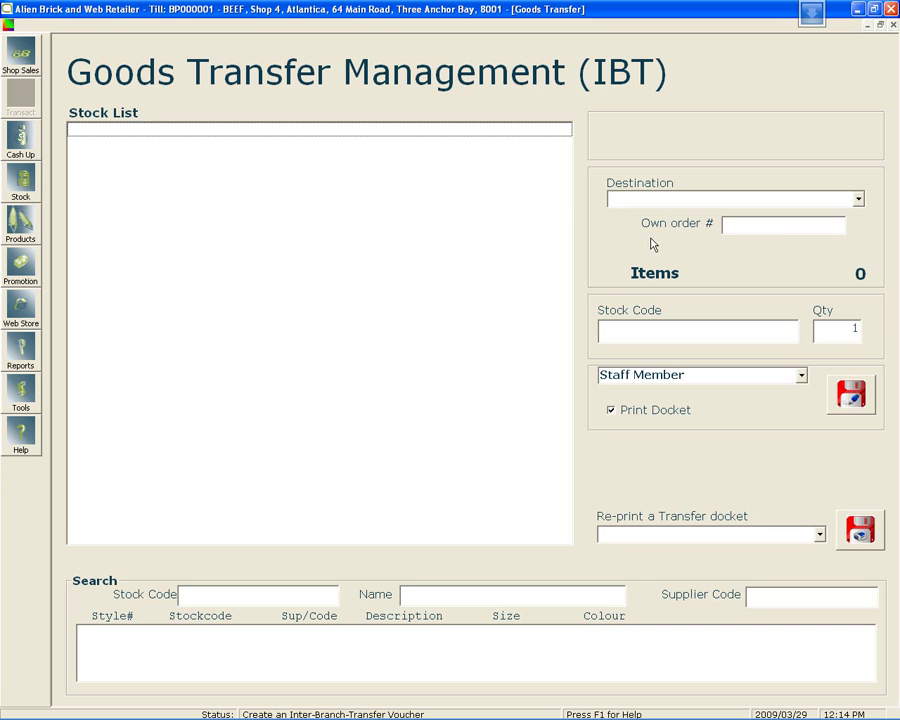
# Step: Set the transfer destination to BF - BEEF Brickfield Park and add one unit of stock code 25000843
pyautogui.click(857, 199)
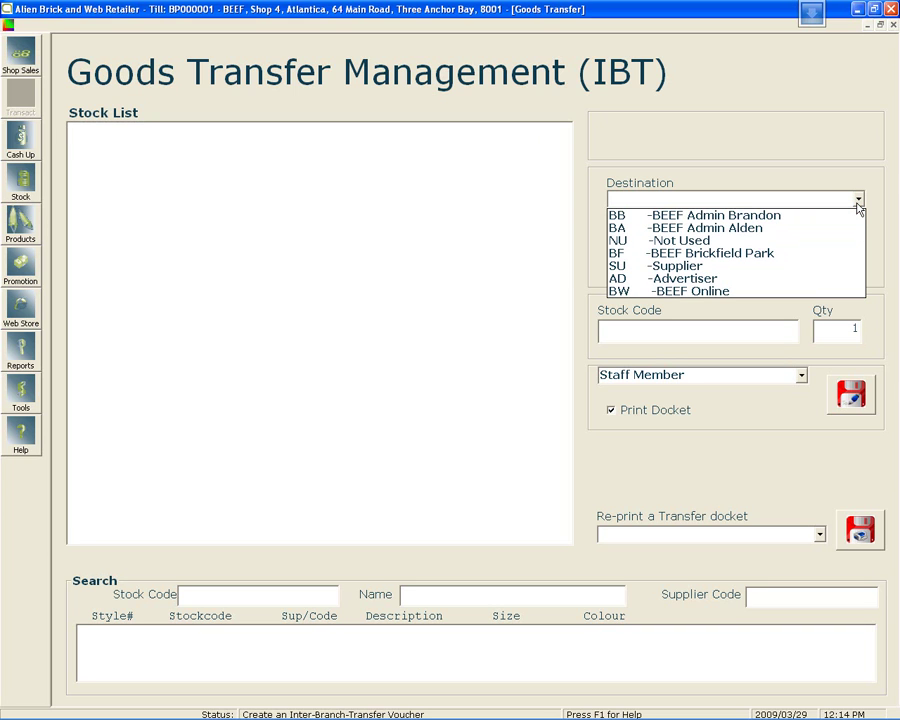
pyautogui.click(770, 253)
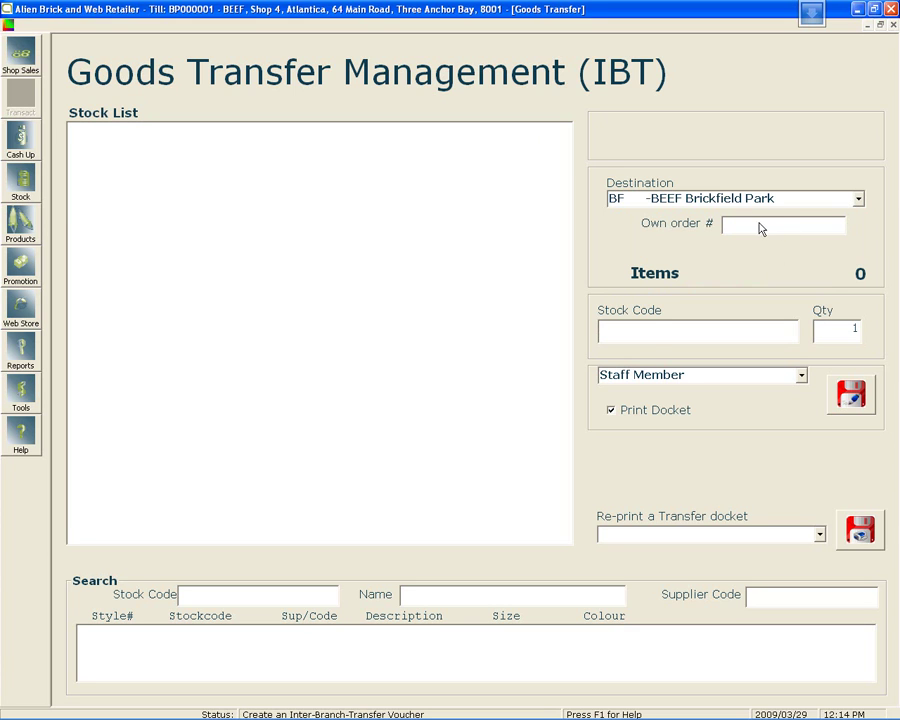
pyautogui.click(655, 330)
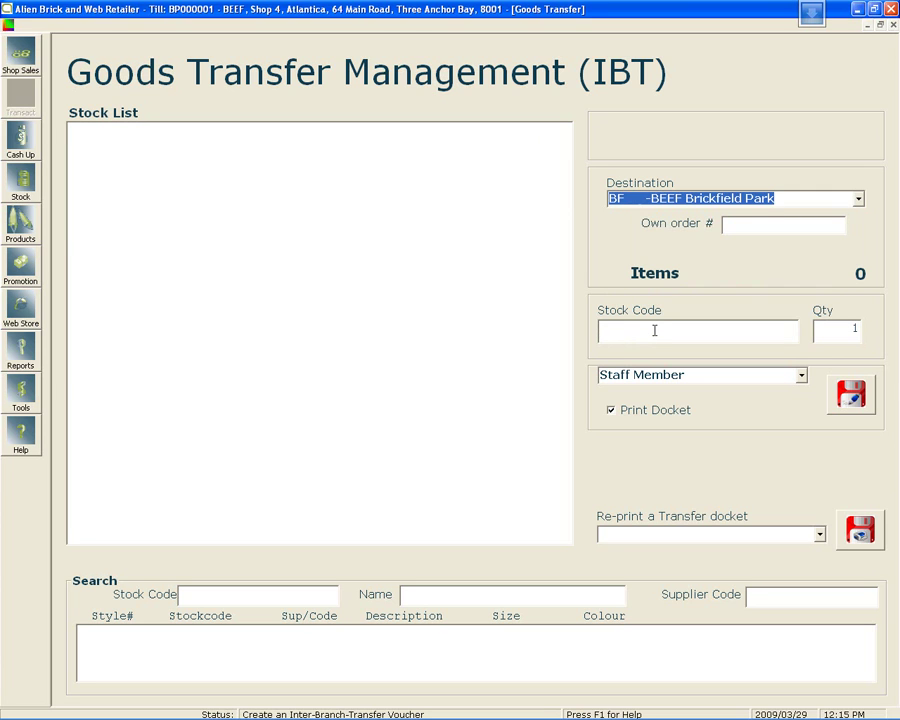
pyautogui.write('25000843')
pyautogui.press('Return')
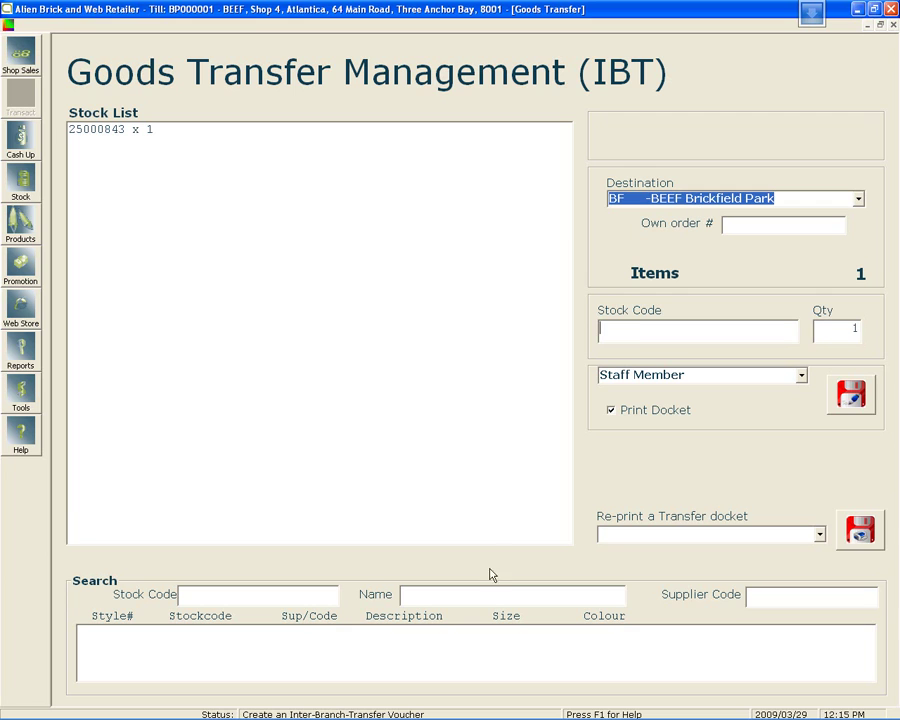
# Step: Search the stock by the name "new jean" and look through the size 32 and size 34 entries
pyautogui.click(416, 595)
pyautogui.write('new jean')
pyautogui.press('Return')
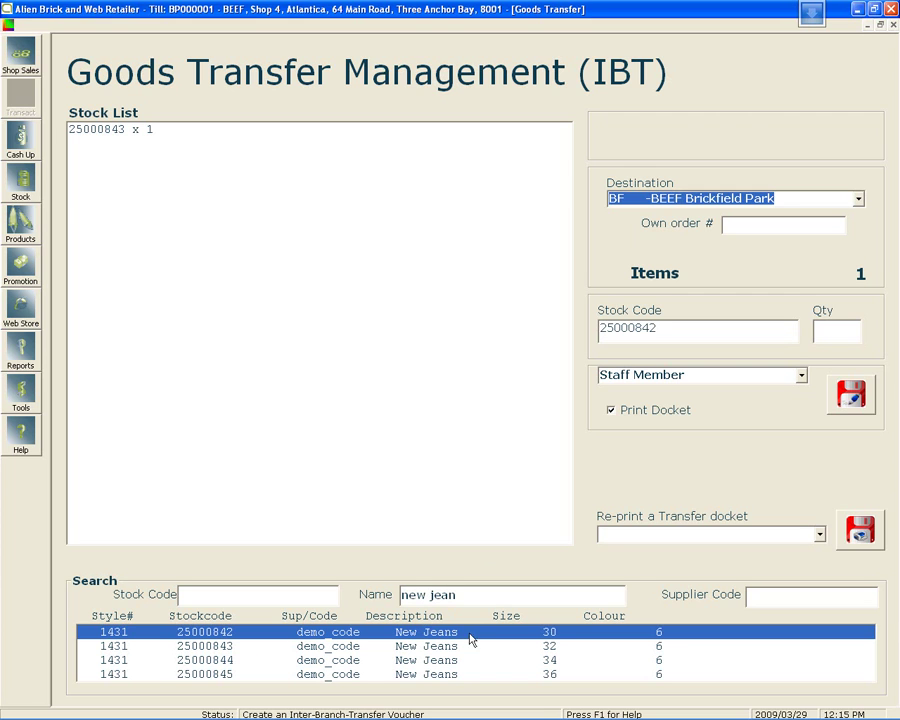
pyautogui.click(226, 648)
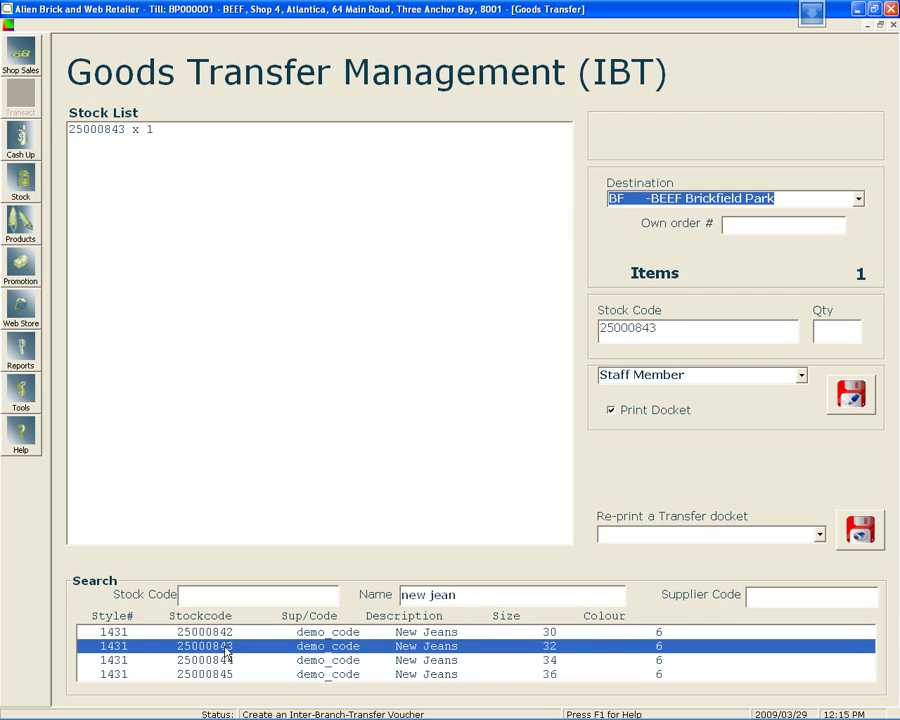
pyautogui.click(227, 659)
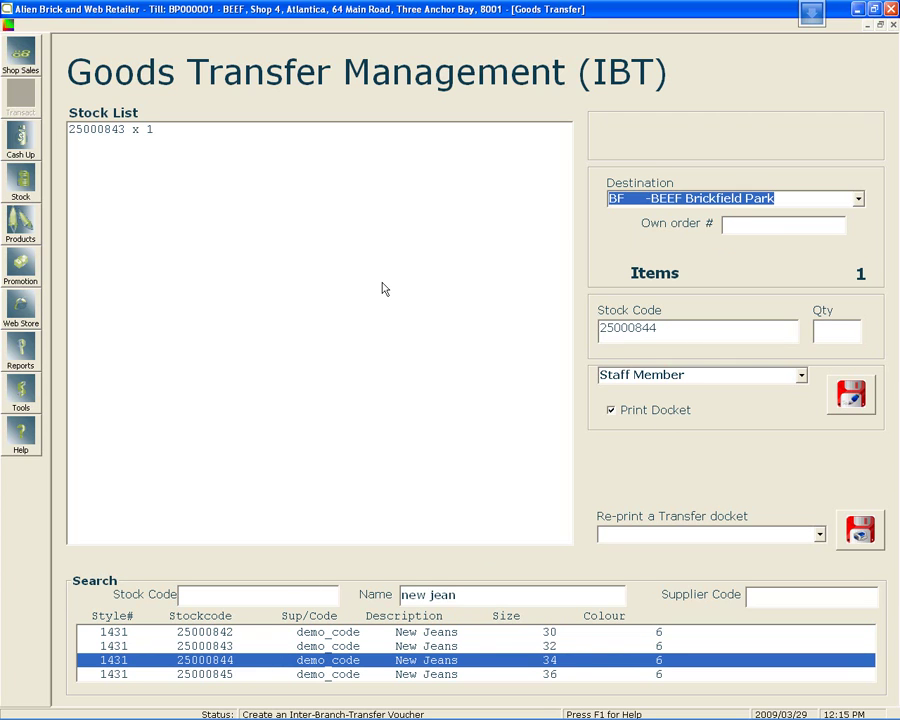
# Step: Choose the responsible staff member and save the transfer with docket printing enabled
pyautogui.click(801, 375)
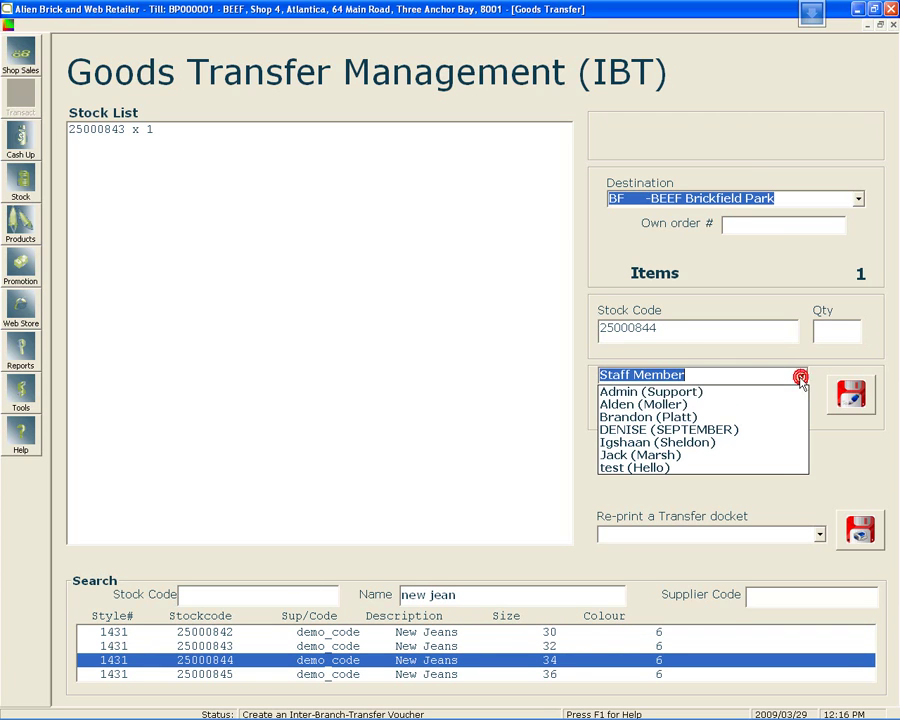
pyautogui.click(685, 405)
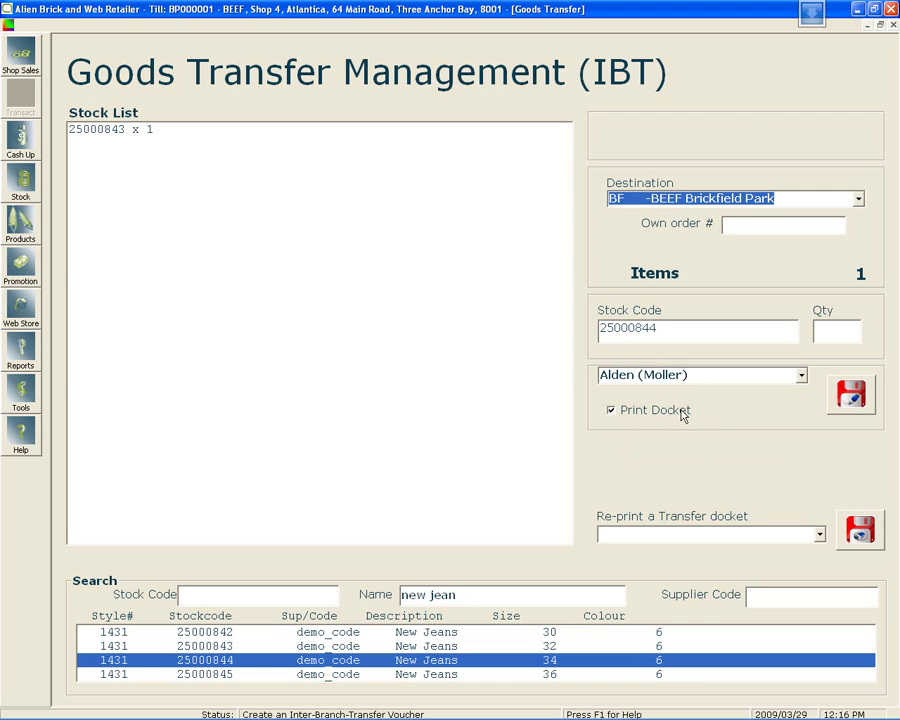
pyautogui.click(852, 399)
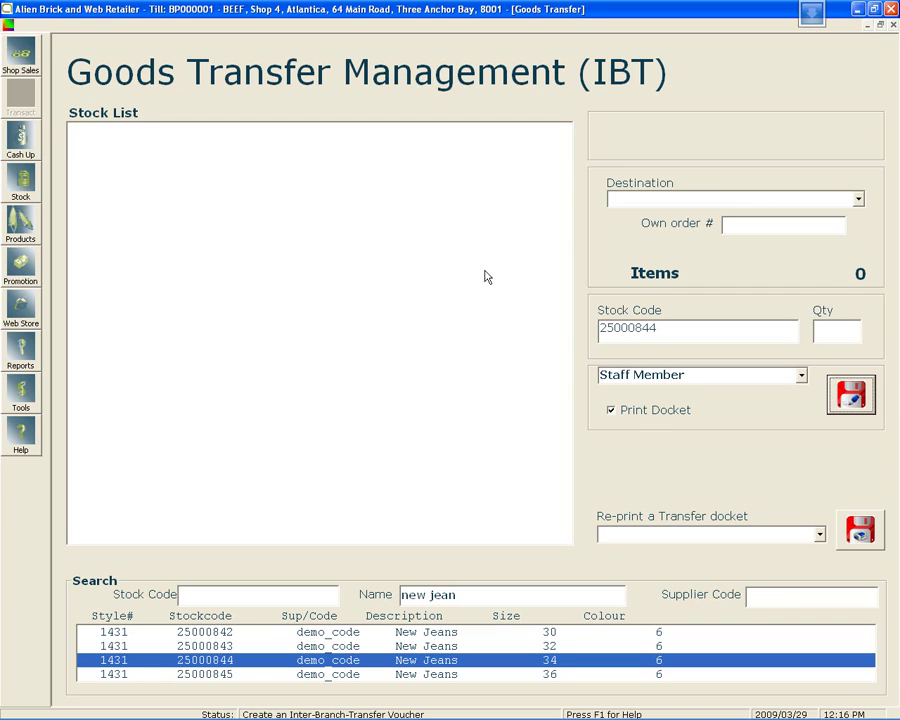
# Step: Check the list of transfer dockets available for re-printing and close Goods Transfer
pyautogui.click(820, 536)
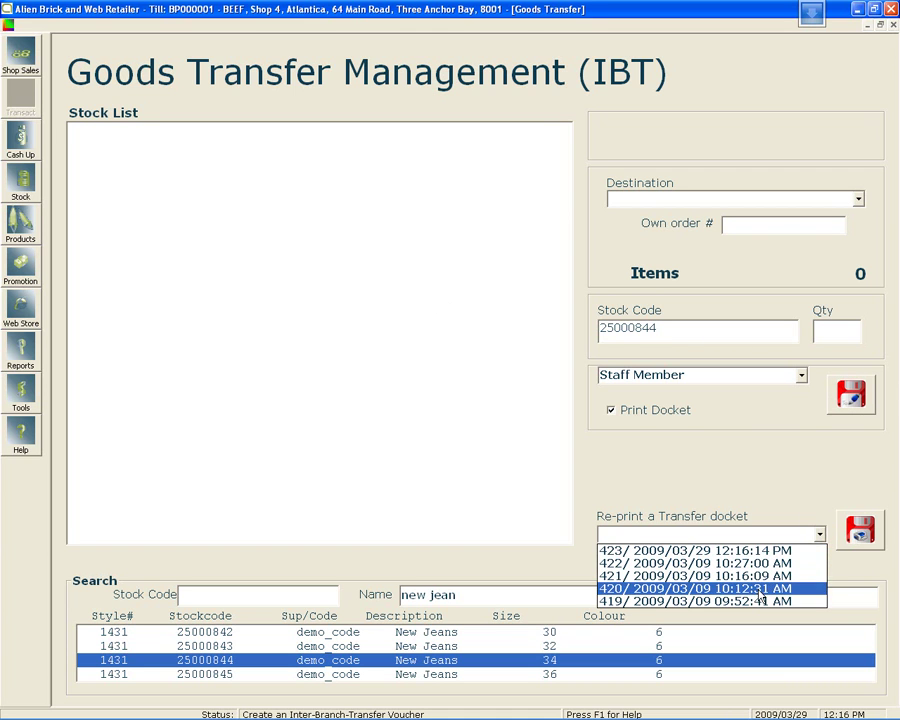
pyautogui.click(636, 531)
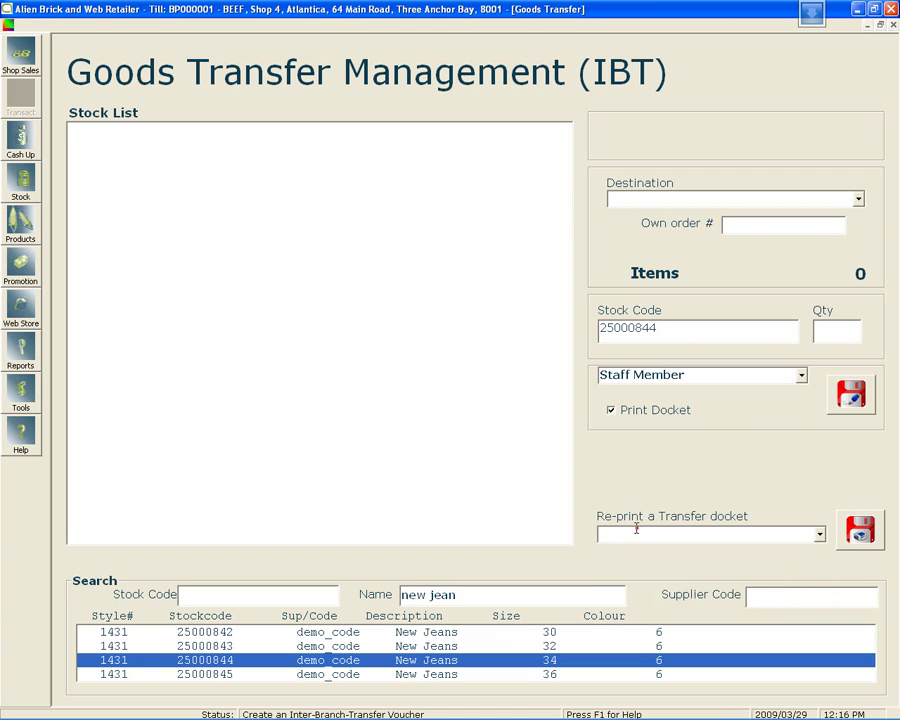
pyautogui.write('45')
pyautogui.click(893, 25)
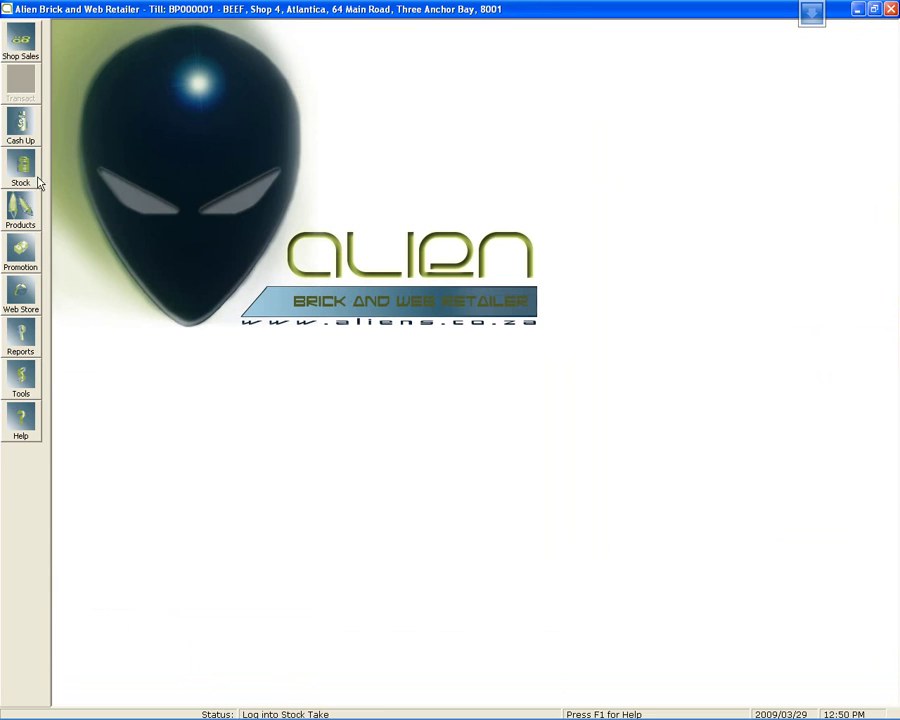
# Step: Log into Stock Take as the Admin (Support) user by entering the account password
pyautogui.click(21, 172)
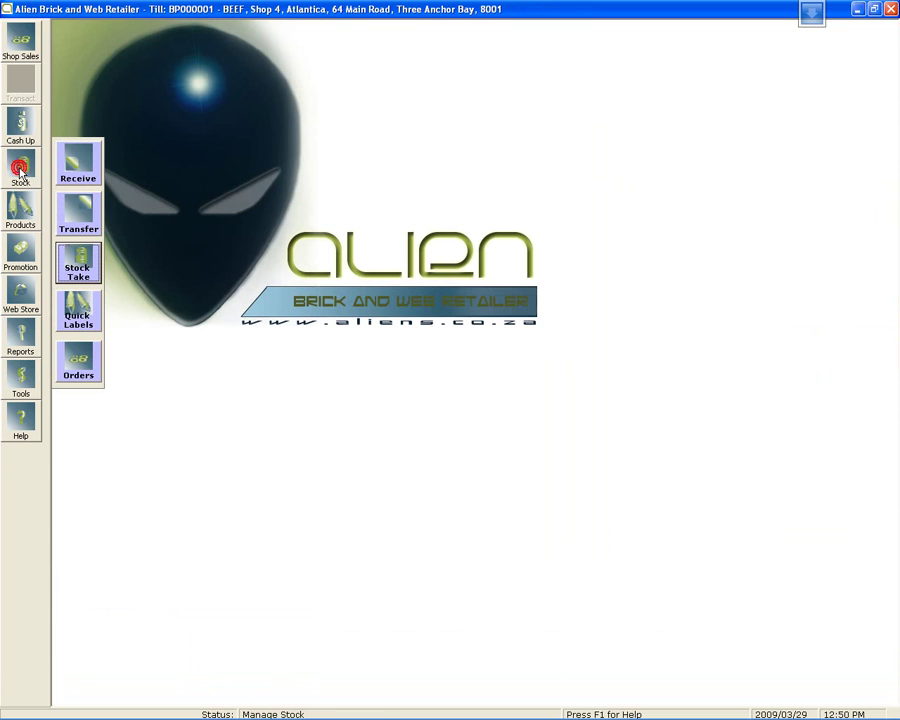
pyautogui.click(83, 264)
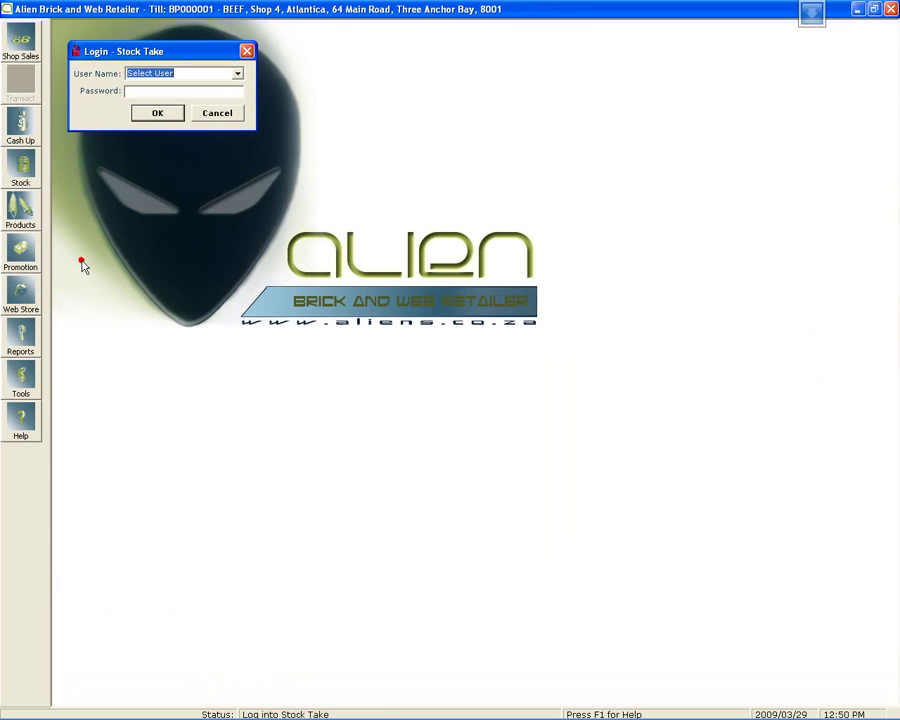
pyautogui.click(166, 94)
pyautogui.write('***')
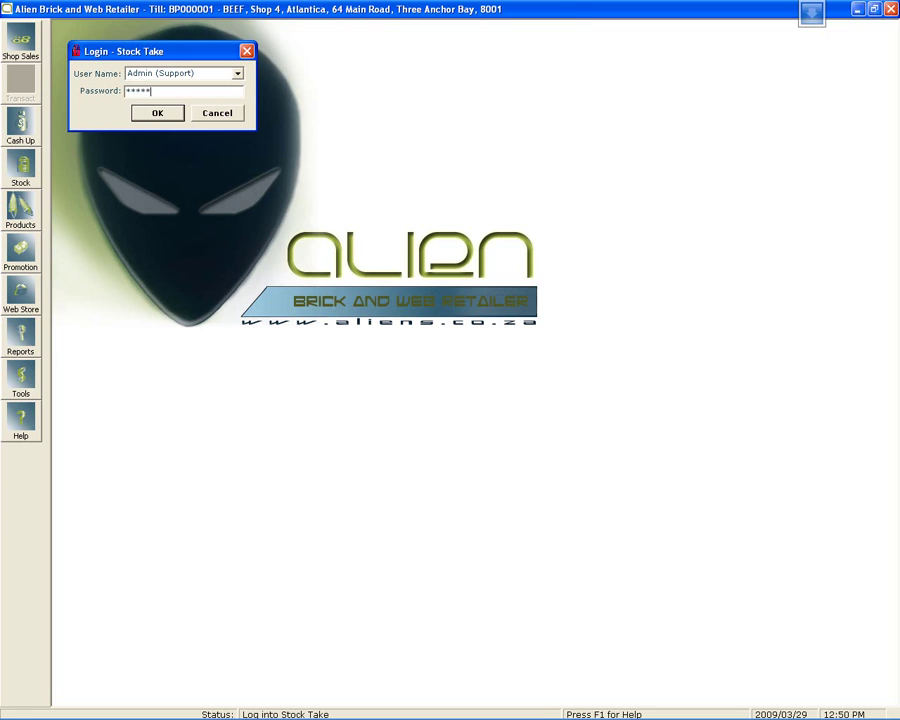
pyautogui.click(177, 109)
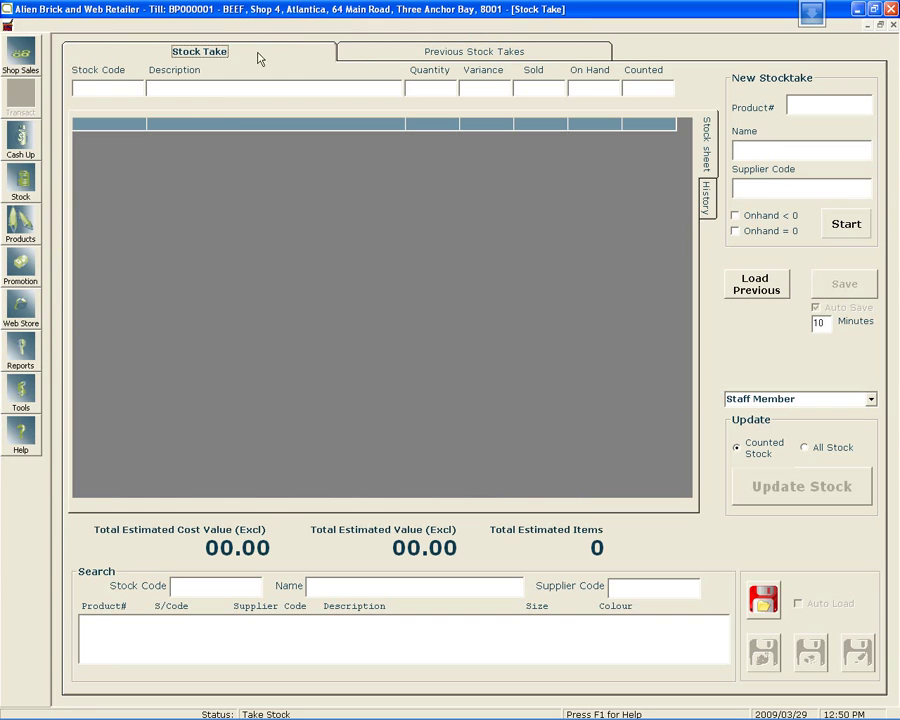
# Step: Open previous stock take 31 - 2008/07/31 and look through its sold, on hand, counted and variance figures
pyautogui.click(457, 54)
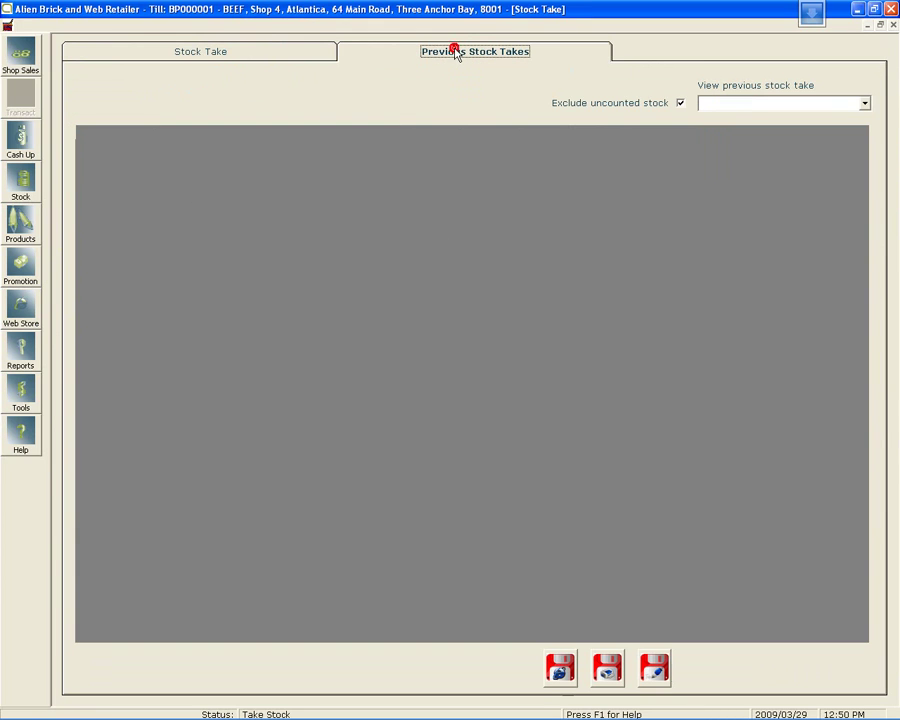
pyautogui.click(865, 103)
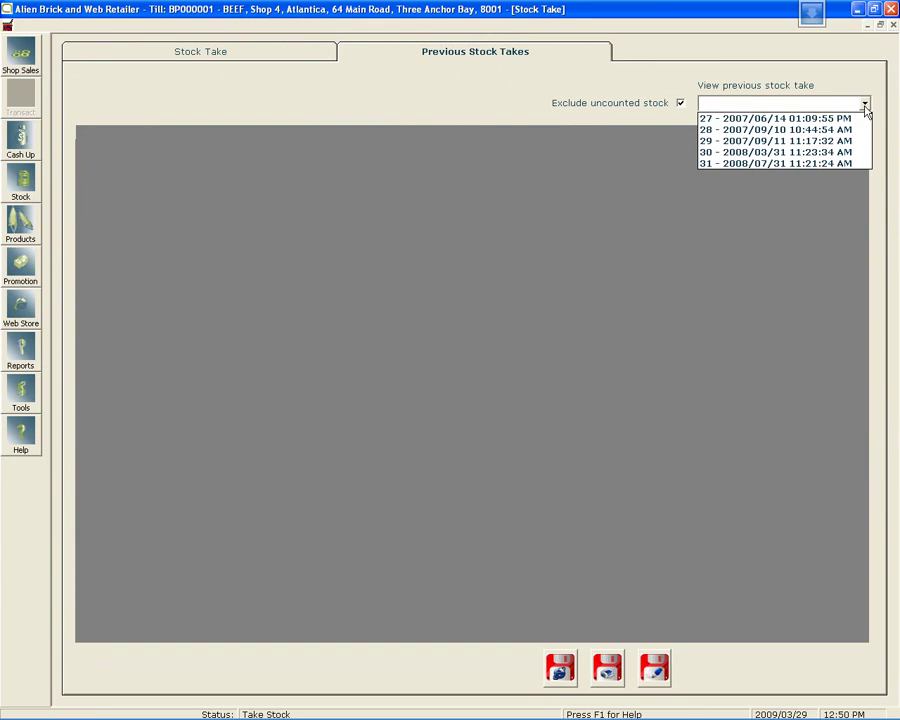
pyautogui.click(780, 164)
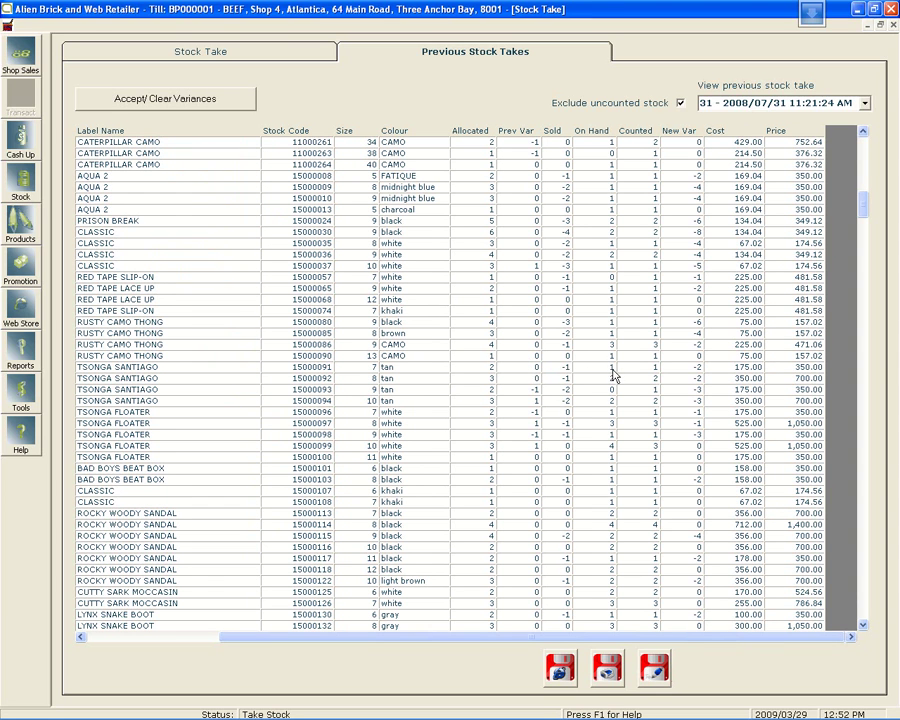
pyautogui.scroll(-15, 613, 375)
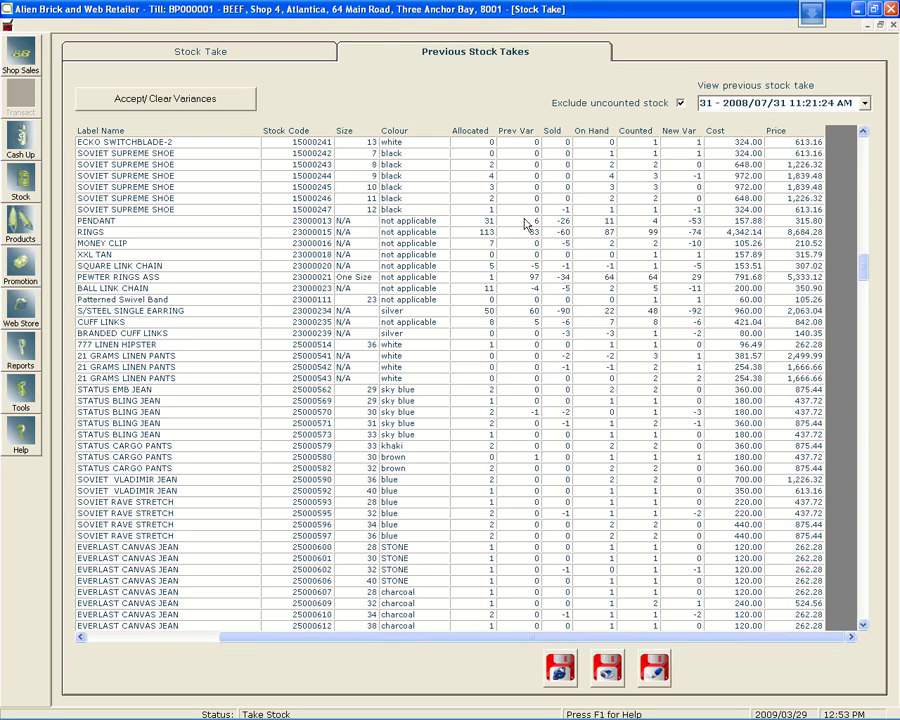
# Step: Start a new stocktake limited to products named "jean", with the responsible staff member selected
pyautogui.click(293, 56)
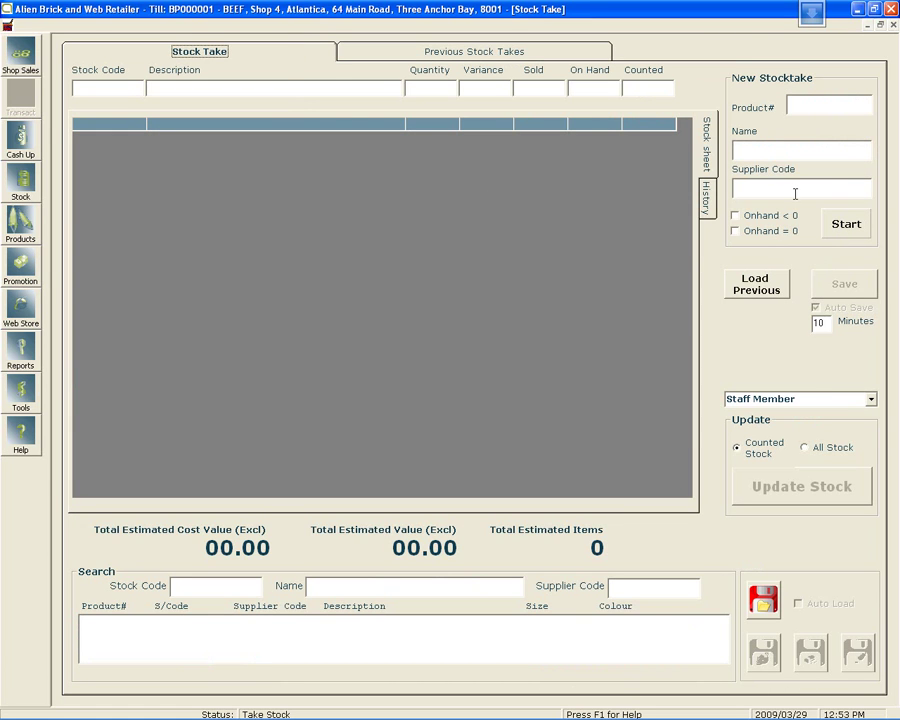
pyautogui.click(772, 150)
pyautogui.click(811, 106)
pyautogui.click(771, 185)
pyautogui.click(846, 226)
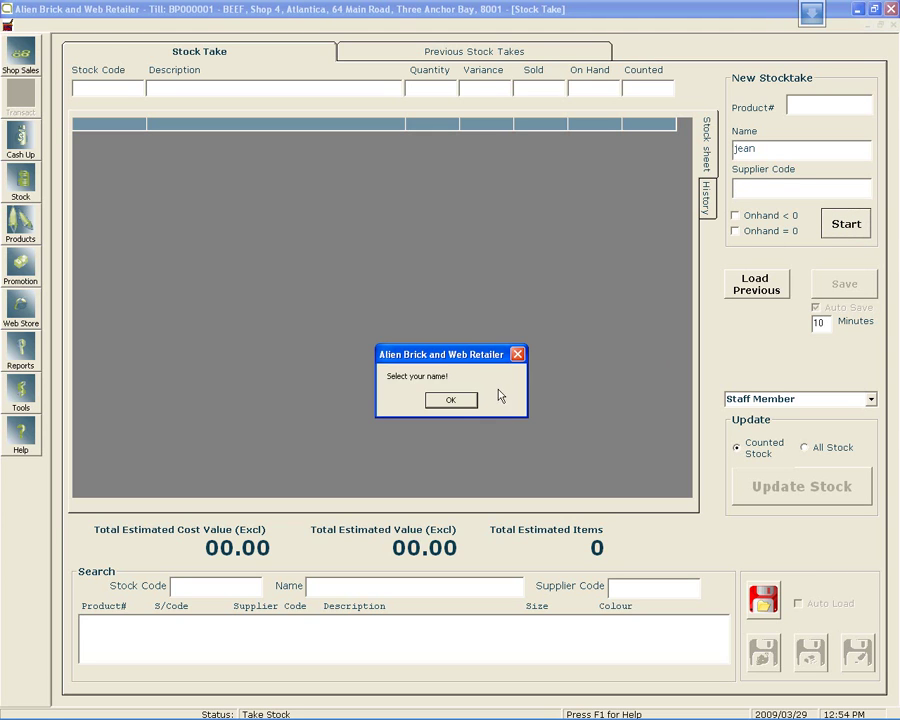
pyautogui.click(450, 400)
pyautogui.click(869, 399)
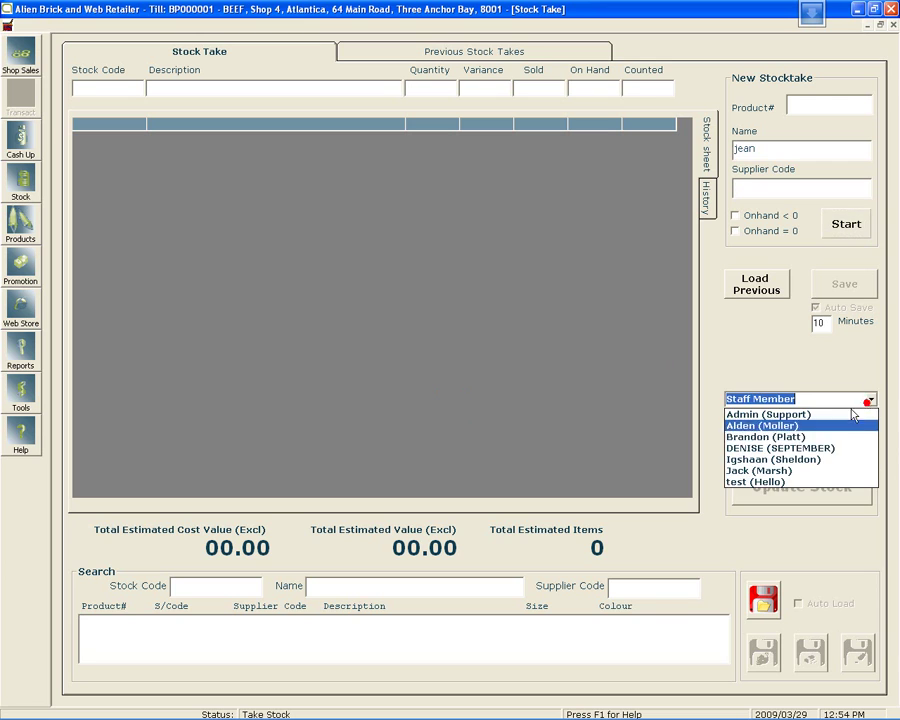
pyautogui.click(773, 424)
pyautogui.click(850, 226)
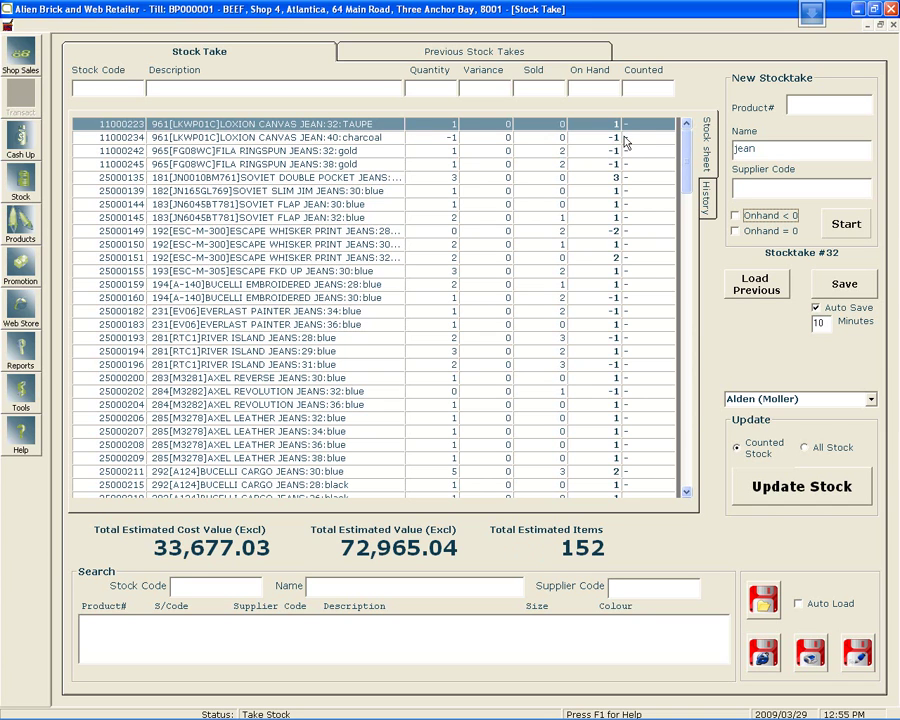
# Step: Look through the on-hand quantities of the jeans on the stock sheet, and quit the current stocktake
pyautogui.click(686, 478)
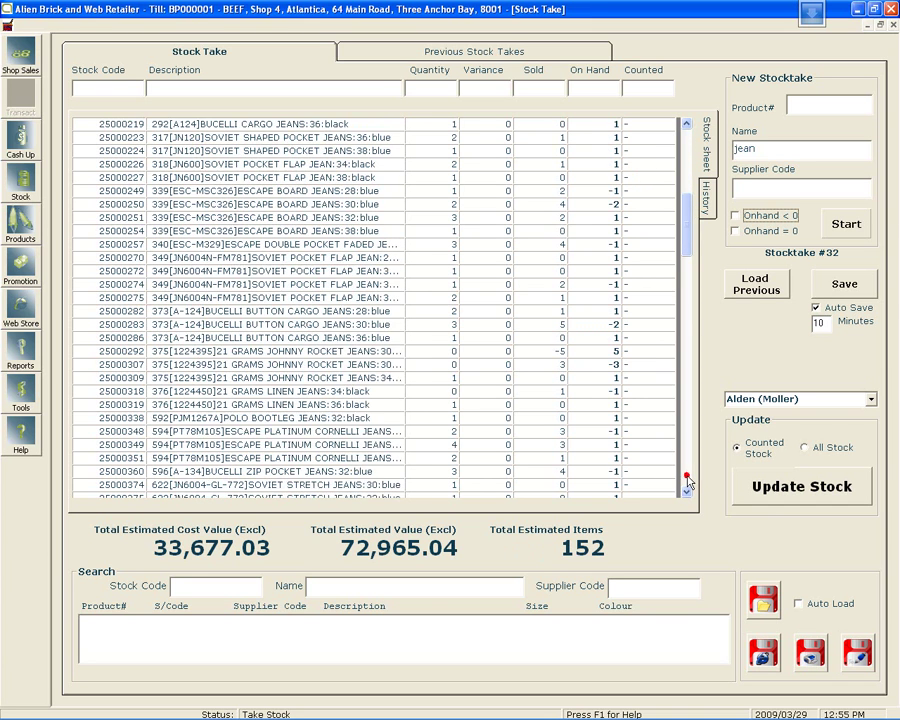
pyautogui.moveTo(686, 463); pyautogui.dragTo(687, 402)
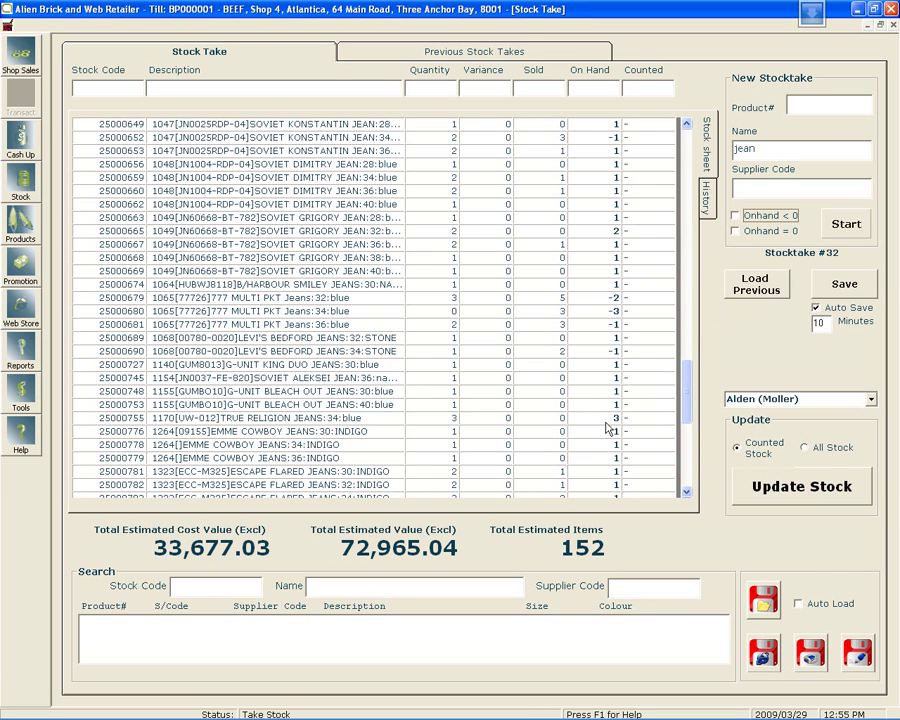
pyautogui.moveTo(687, 387); pyautogui.dragTo(683, 333)
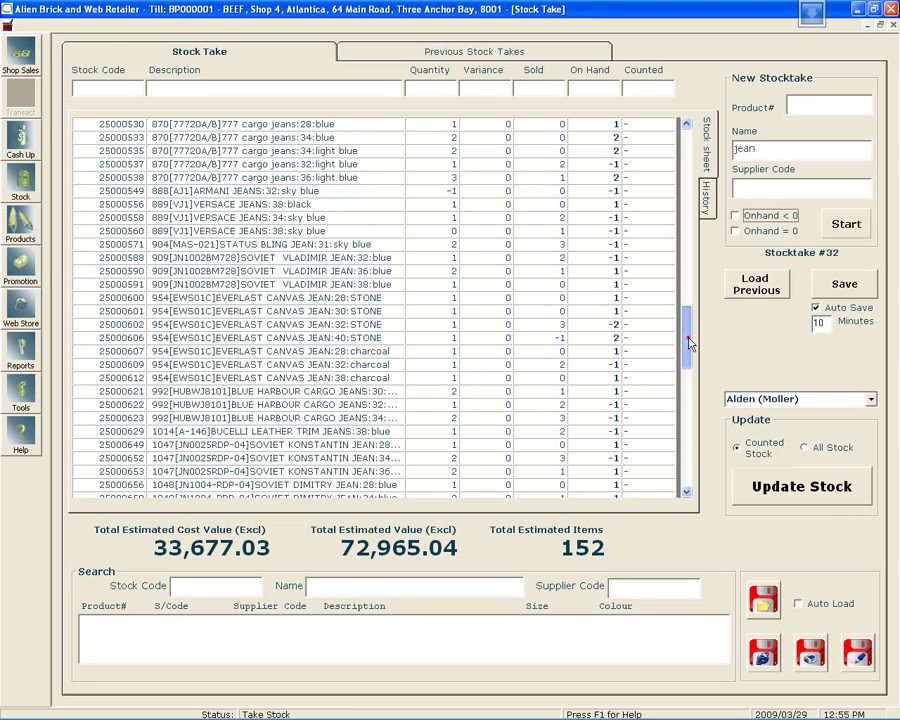
pyautogui.moveTo(687, 341); pyautogui.dragTo(450, 381)
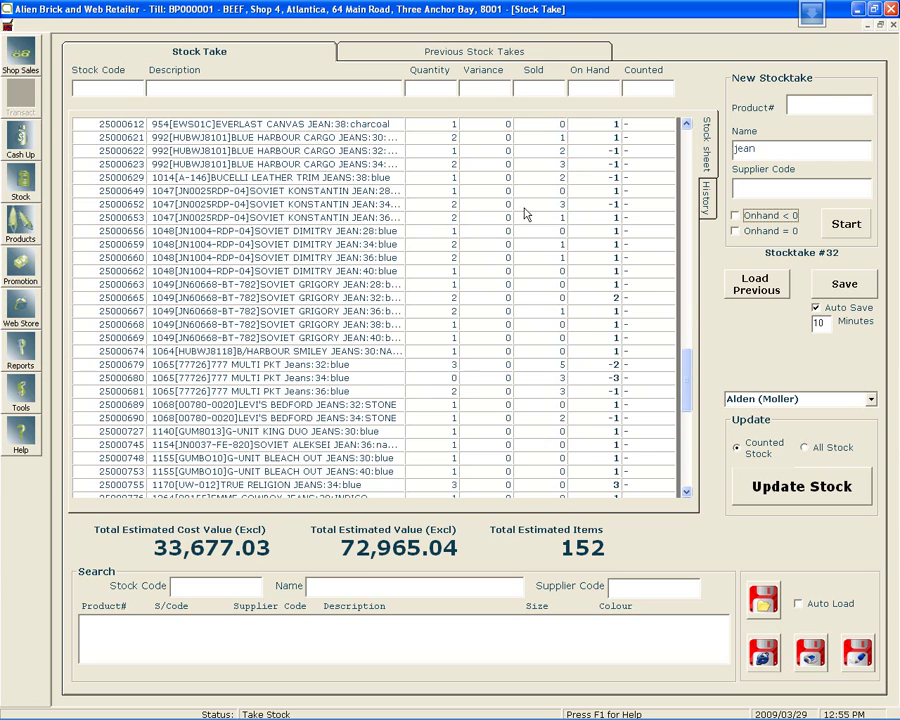
pyautogui.moveTo(687, 378); pyautogui.dragTo(686, 300)
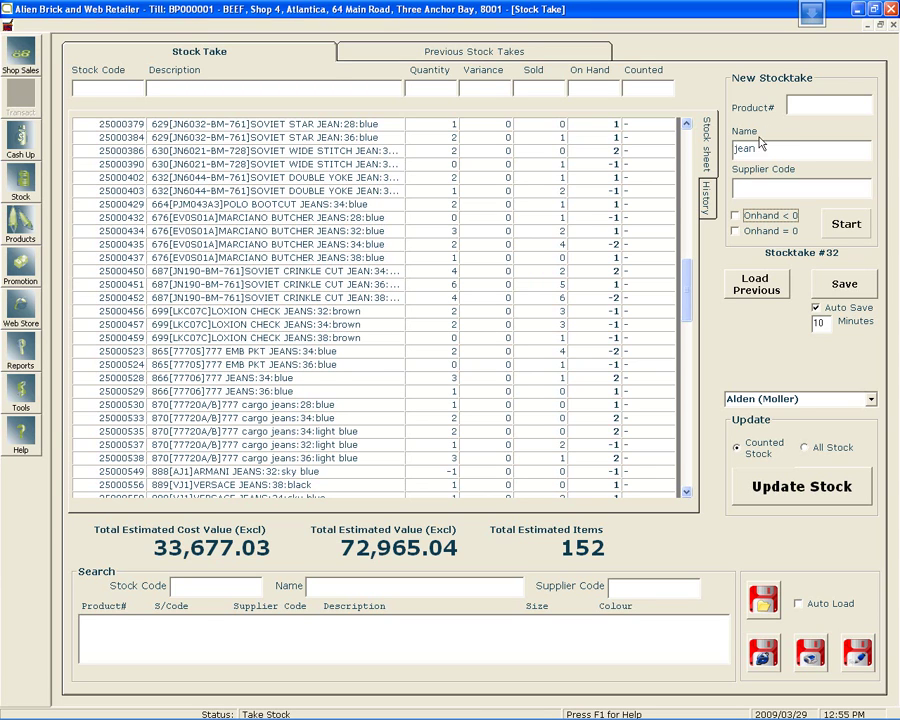
pyautogui.click(880, 24)
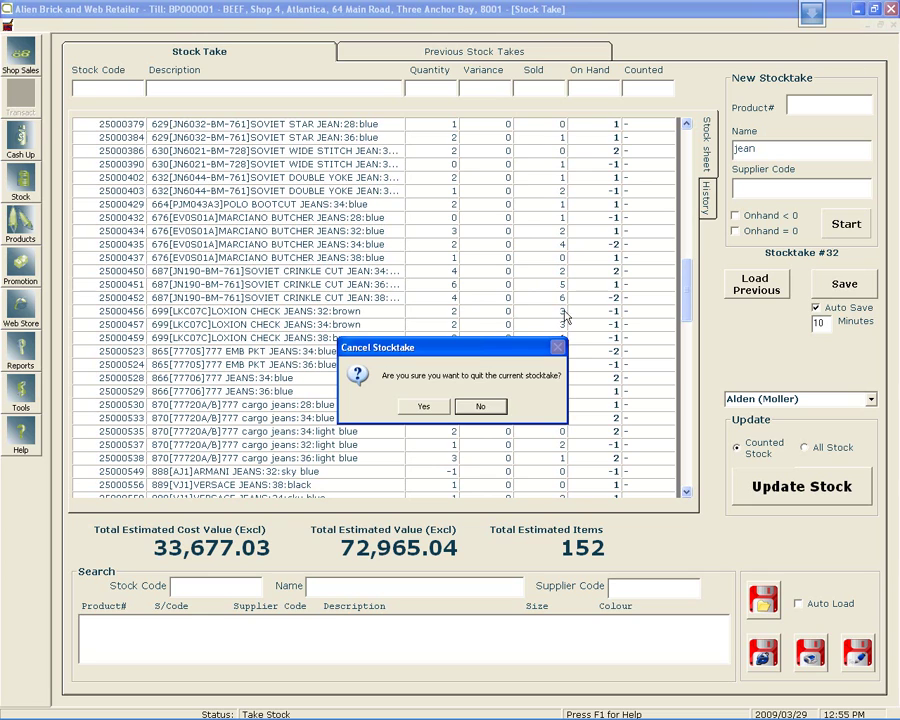
pyautogui.click(426, 407)
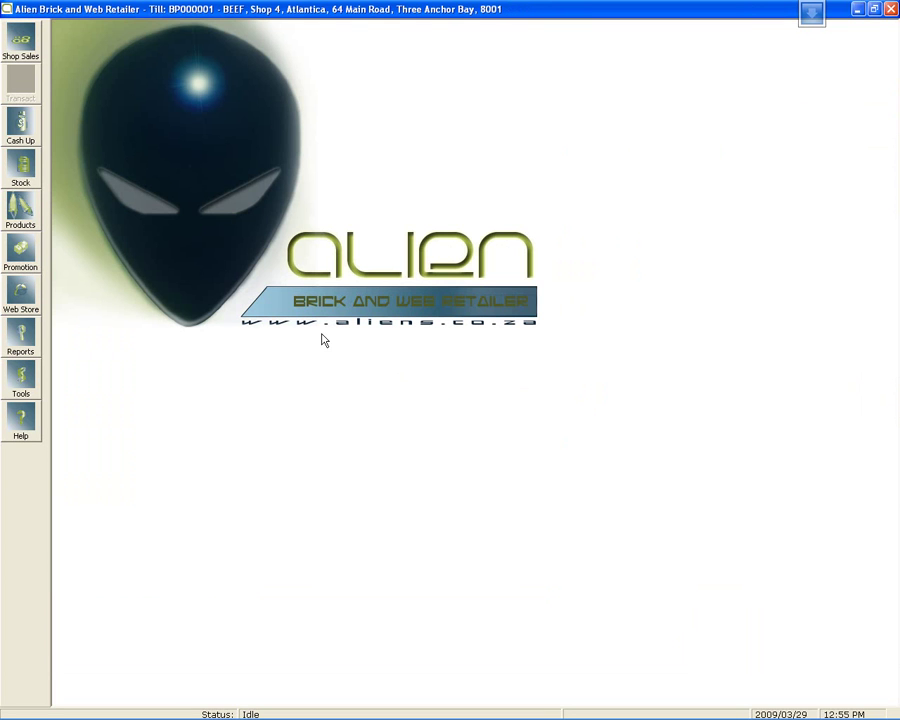